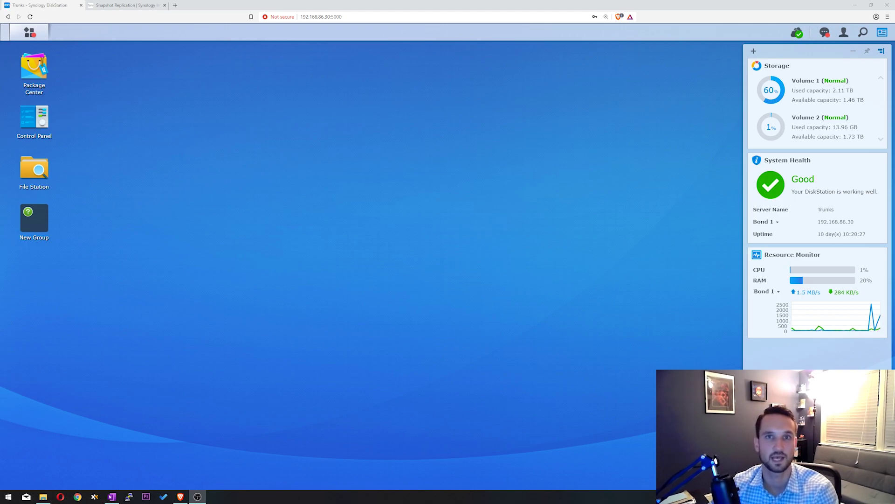
Step: Launch Snapshot Replication from Package Center and dismiss the Optimize Replication Performance notice
{"action": "left_click", "coordinate": [37, 69]}
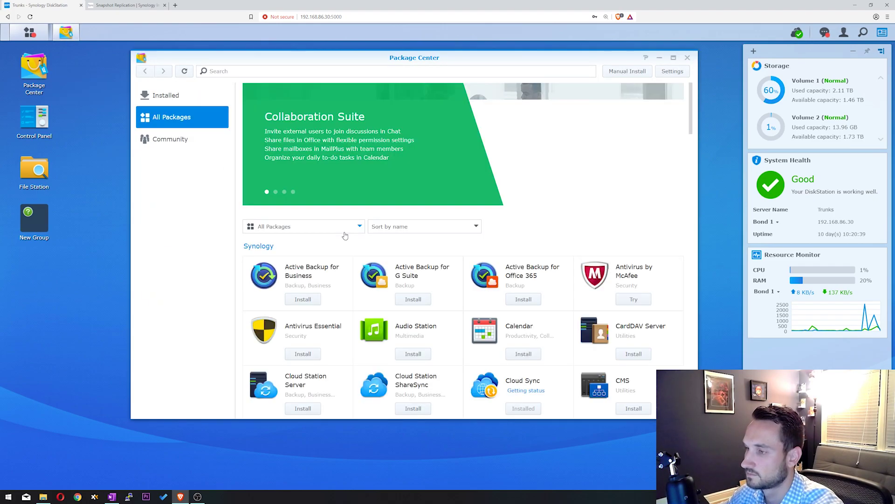
{"action": "scroll", "coordinate": [444, 239], "scroll_direction": "down", "scroll_amount": 10}
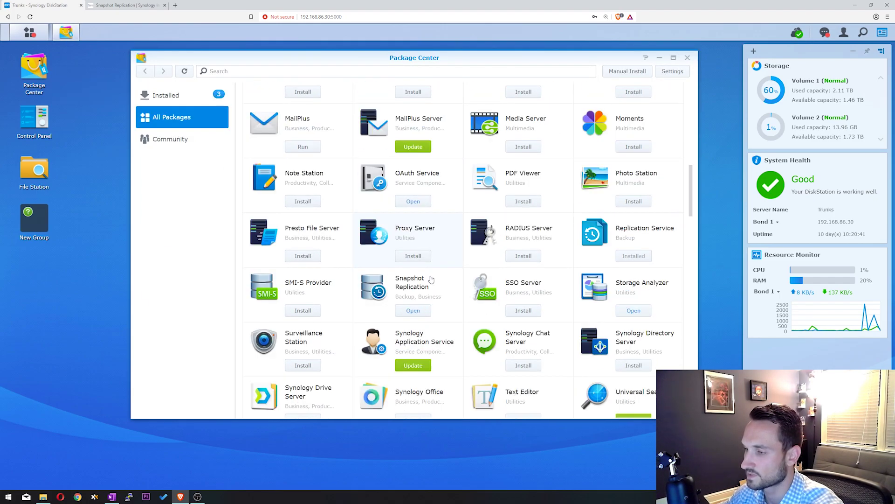
{"action": "left_click", "coordinate": [429, 281]}
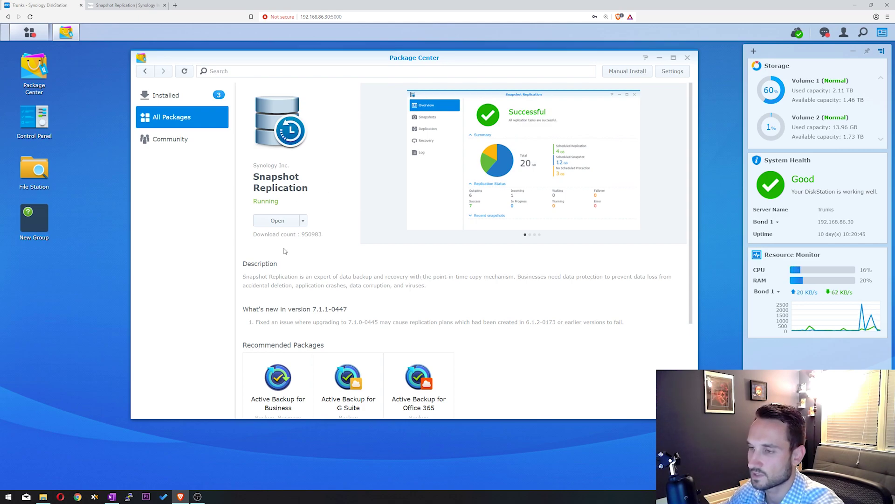
{"action": "left_click", "coordinate": [277, 220]}
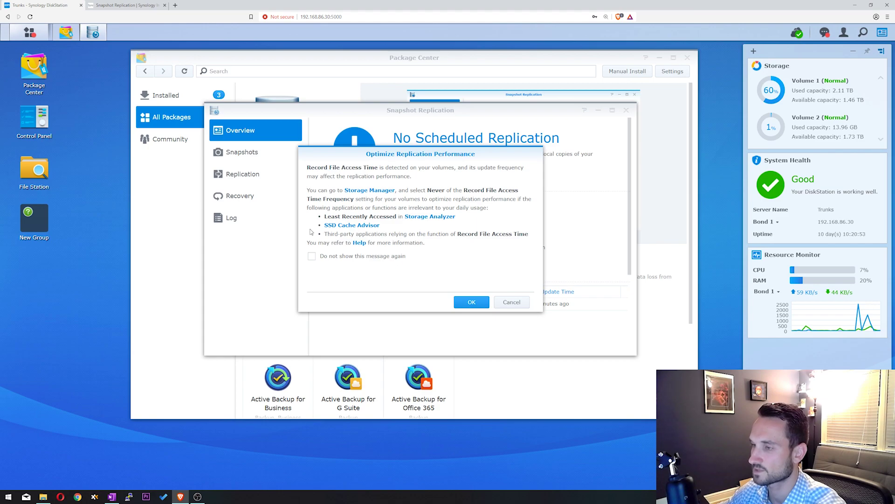
{"action": "left_click", "coordinate": [472, 303]}
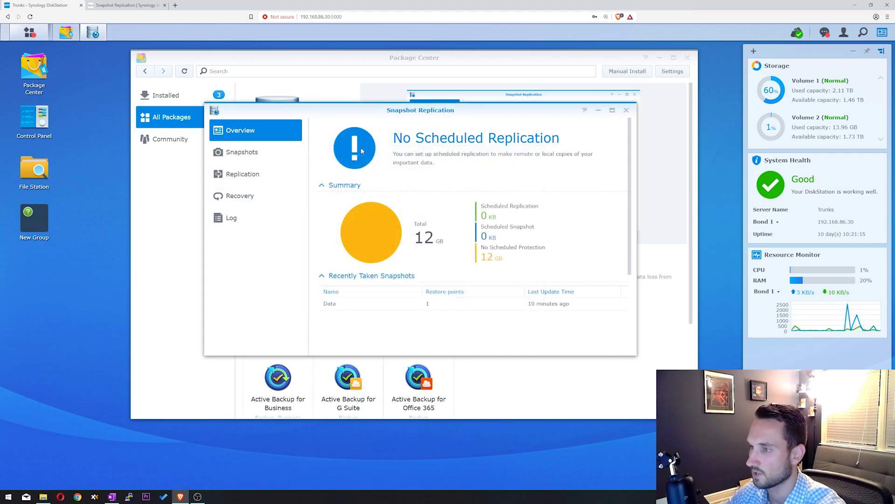
Step: Browse the Overview, Snapshots and Replication pages, ending on the shared-folder Snapshots list
{"action": "scroll", "coordinate": [325, 157], "scroll_direction": "down", "scroll_amount": 3}
{"action": "scroll", "coordinate": [325, 157], "scroll_direction": "up", "scroll_amount": 3}
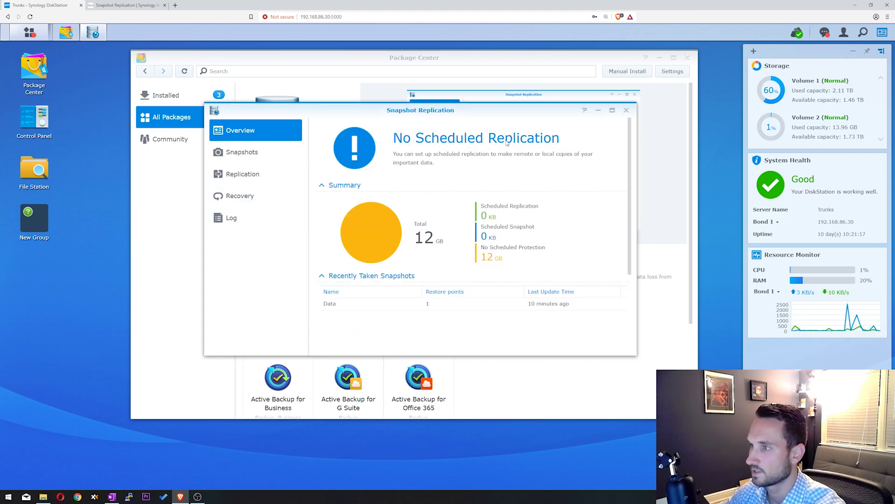
{"action": "scroll", "coordinate": [328, 177], "scroll_direction": "down", "scroll_amount": 3}
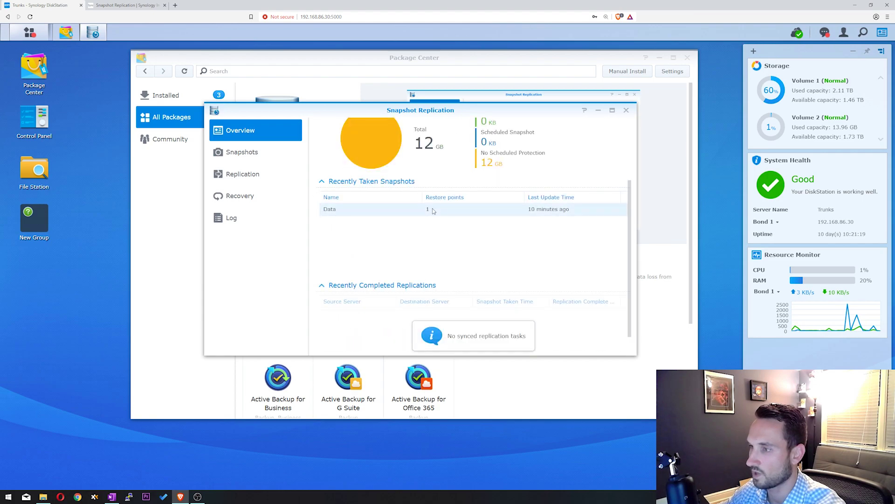
{"action": "scroll", "coordinate": [388, 280], "scroll_direction": "down", "scroll_amount": 1}
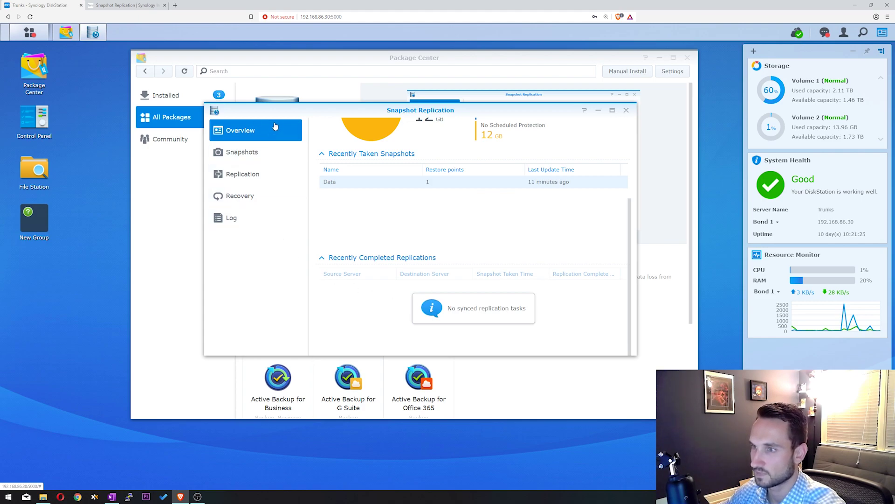
{"action": "left_click", "coordinate": [244, 154]}
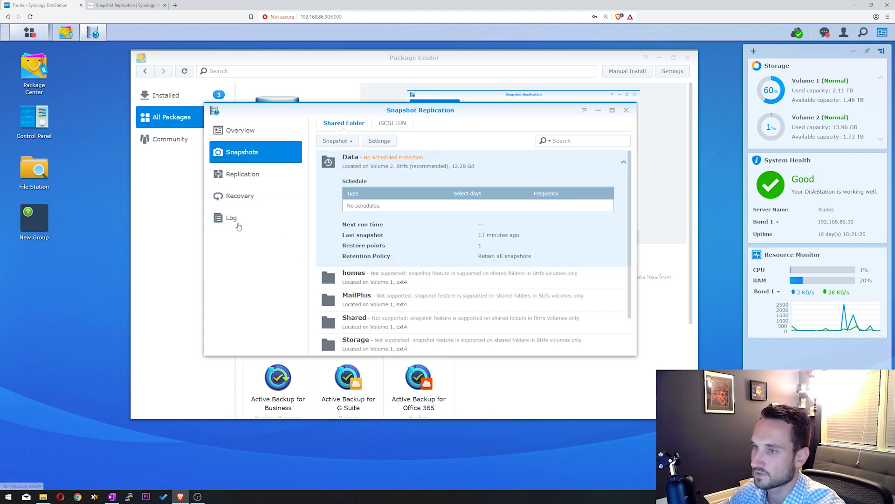
{"action": "left_click", "coordinate": [244, 173]}
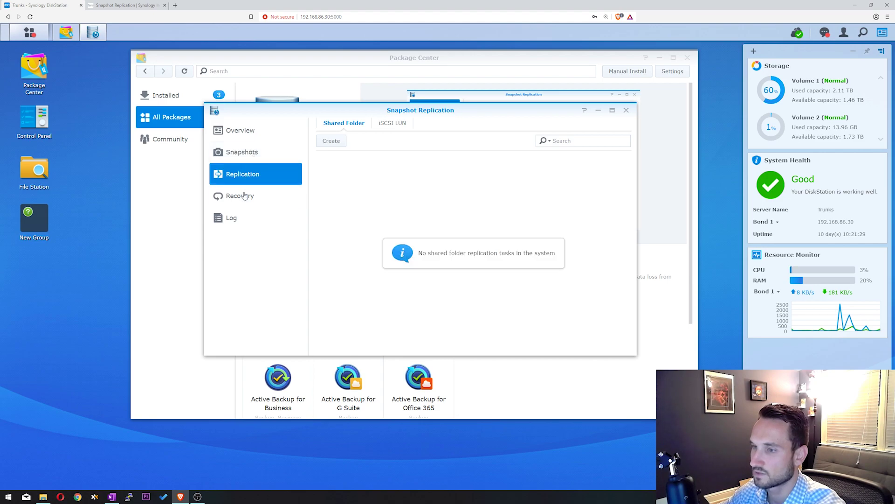
{"action": "left_click", "coordinate": [246, 148]}
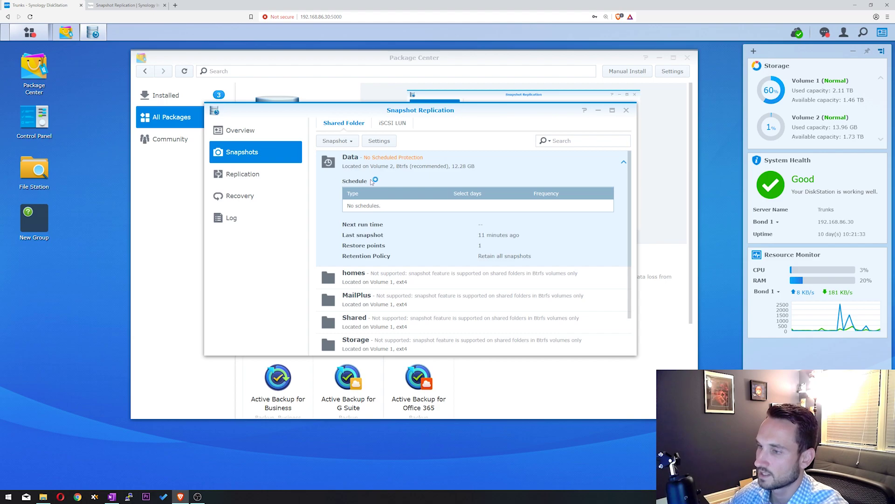
Step: Expand the Data row to show no schedule, 1 restore point and retain-all snapshots
{"action": "scroll", "coordinate": [372, 181], "scroll_direction": "down", "scroll_amount": 2}
{"action": "scroll", "coordinate": [392, 326], "scroll_direction": "up", "scroll_amount": 2}
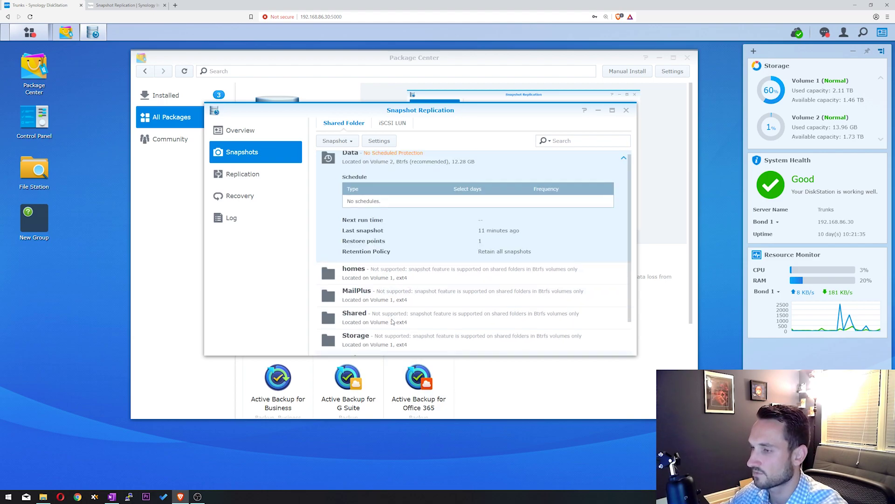
{"action": "scroll", "coordinate": [395, 280], "scroll_direction": "down", "scroll_amount": 2}
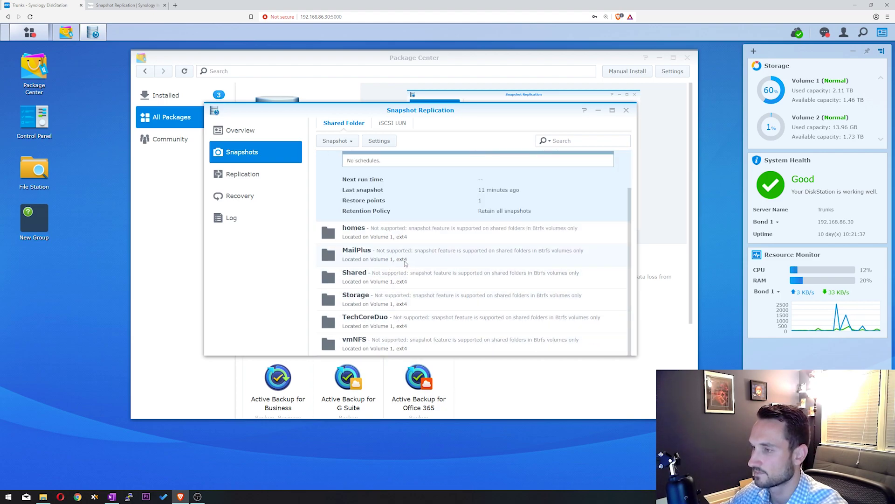
{"action": "scroll", "coordinate": [405, 263], "scroll_direction": "up", "scroll_amount": 2}
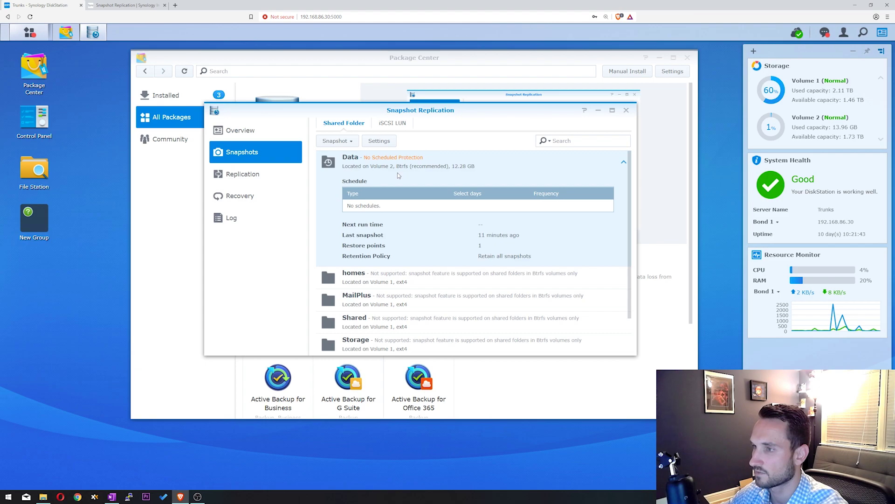
{"action": "left_click", "coordinate": [623, 164]}
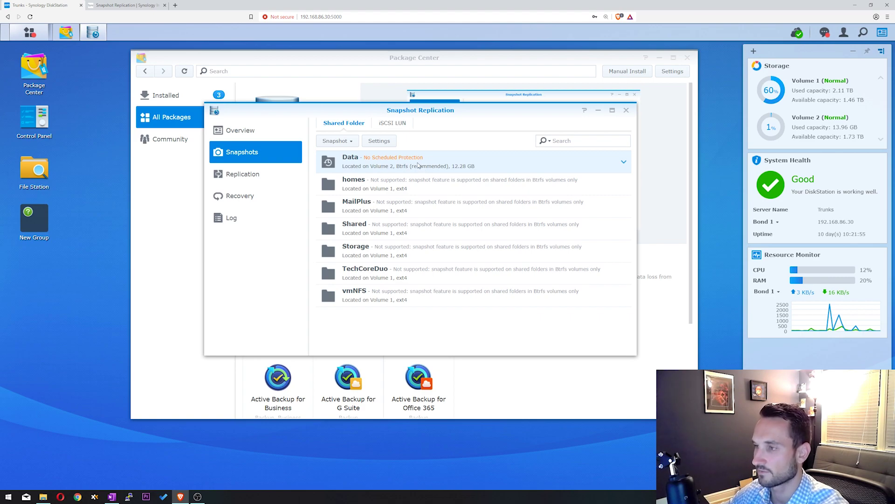
{"action": "left_click", "coordinate": [406, 189]}
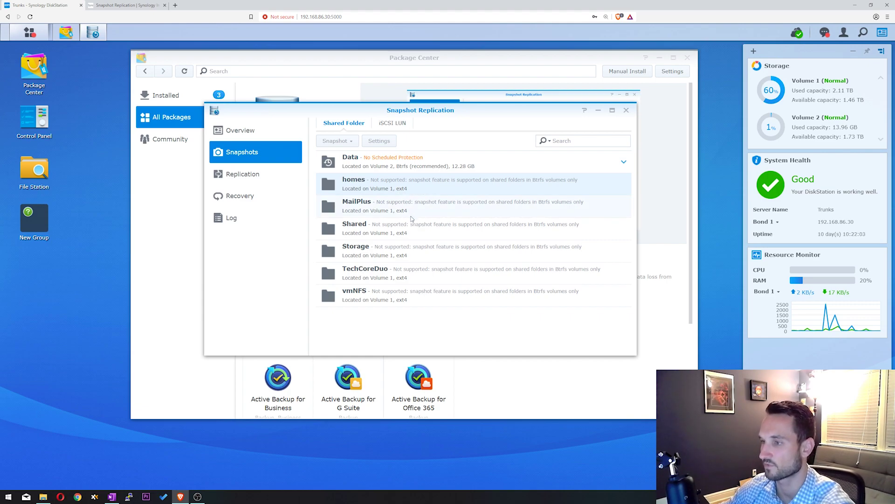
{"action": "left_click", "coordinate": [411, 164]}
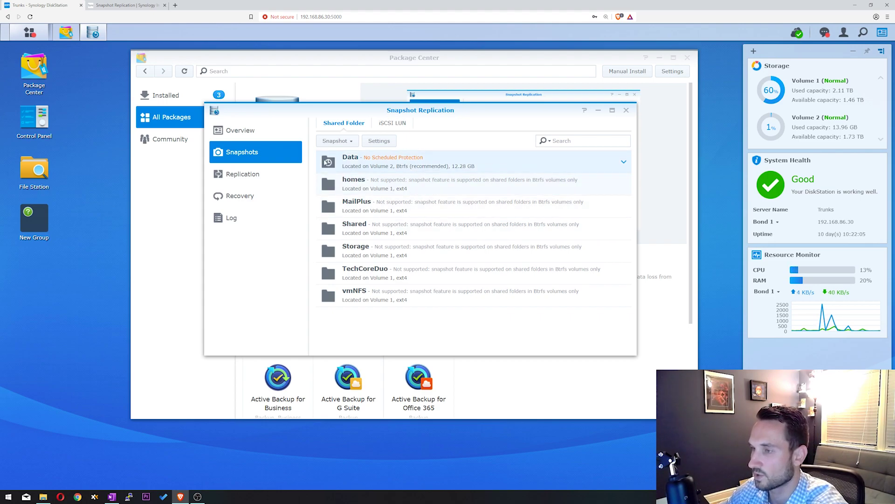
{"action": "left_click", "coordinate": [625, 163]}
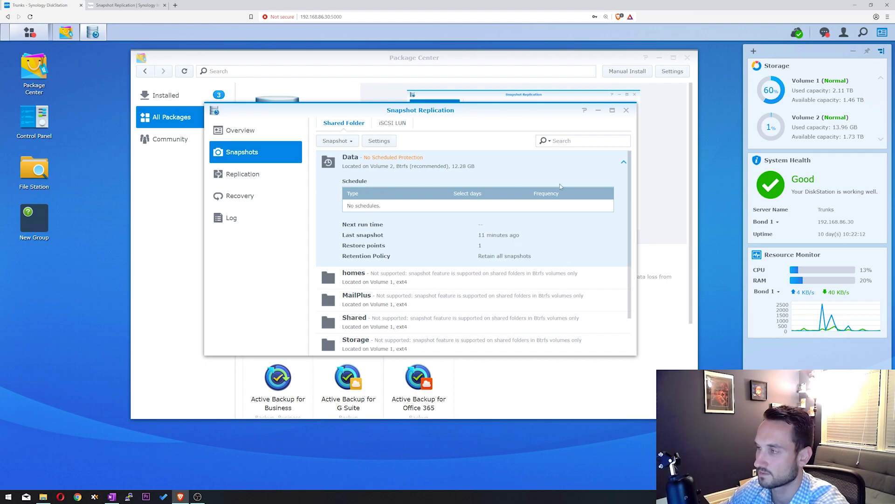
Step: Take a locked manual snapshot of Data with the description 'Test'
{"action": "left_click", "coordinate": [348, 142]}
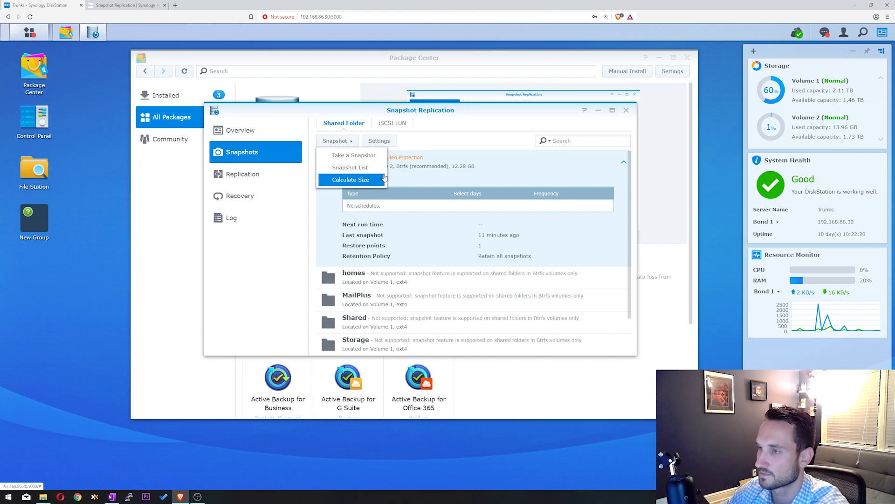
{"action": "left_click", "coordinate": [343, 160]}
{"action": "left_click", "coordinate": [399, 195]}
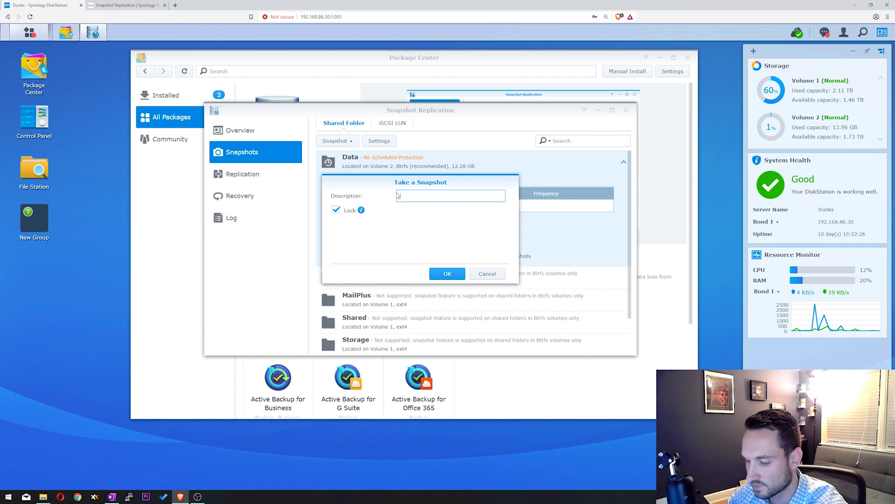
{"action": "type", "text": "Test"}
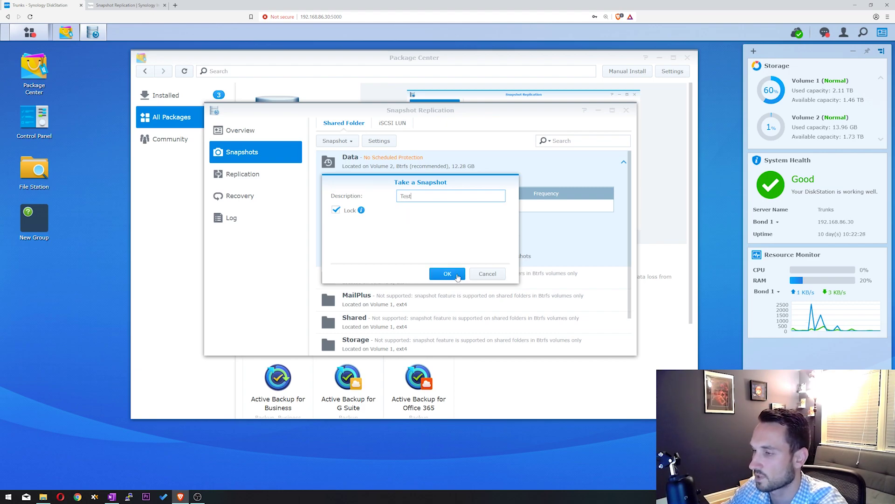
{"action": "left_click", "coordinate": [436, 272]}
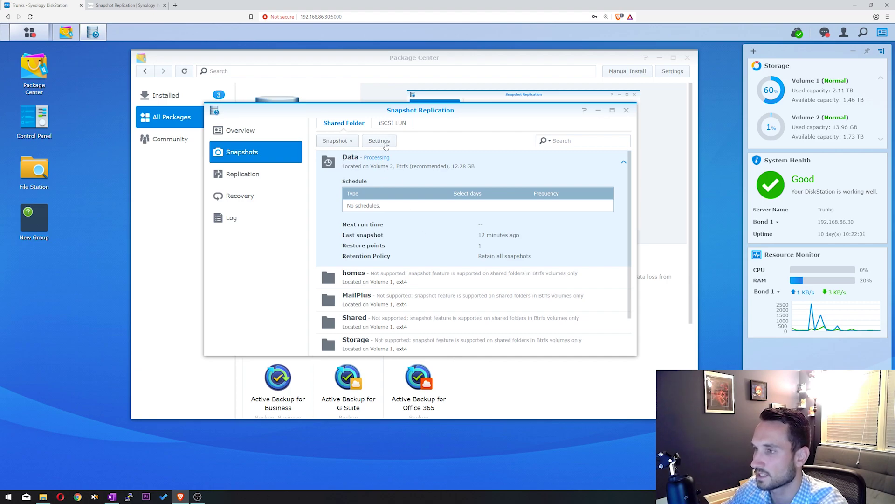
Step: In Data's snapshot settings, check the Daily schedule days, then leave the schedule disabled
{"action": "left_click", "coordinate": [380, 140]}
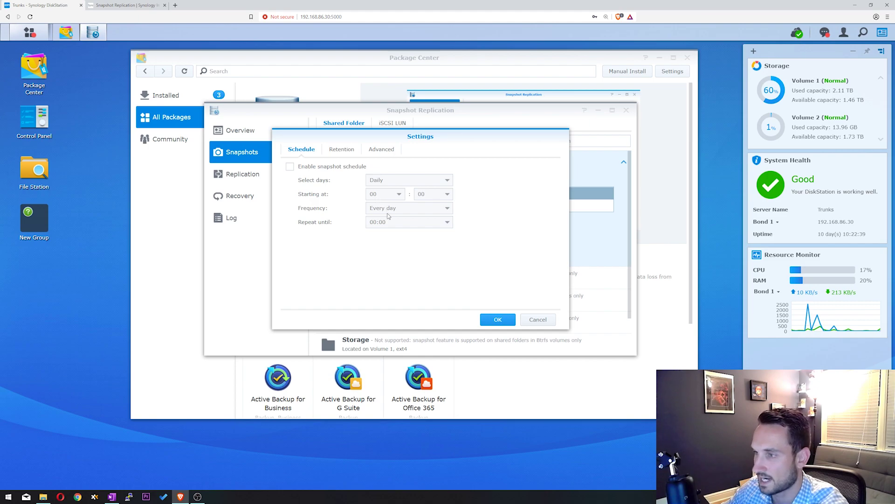
{"action": "left_click", "coordinate": [317, 168]}
{"action": "left_click", "coordinate": [377, 180]}
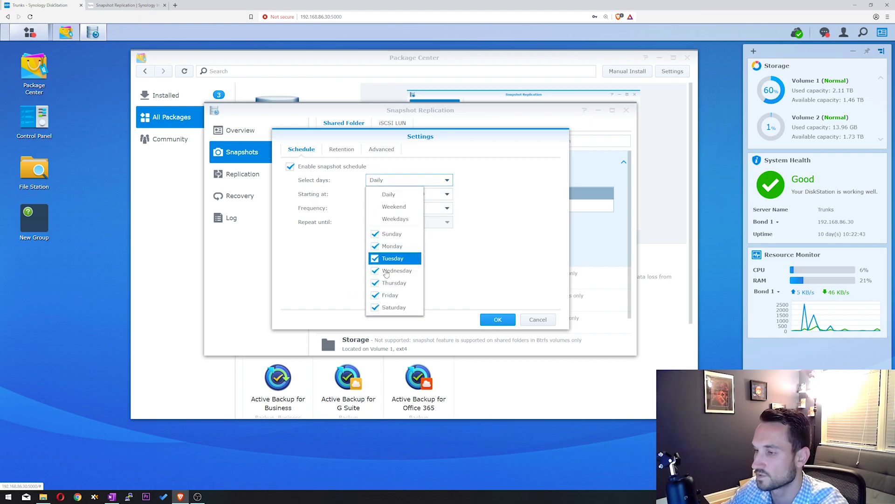
{"action": "left_click", "coordinate": [311, 270]}
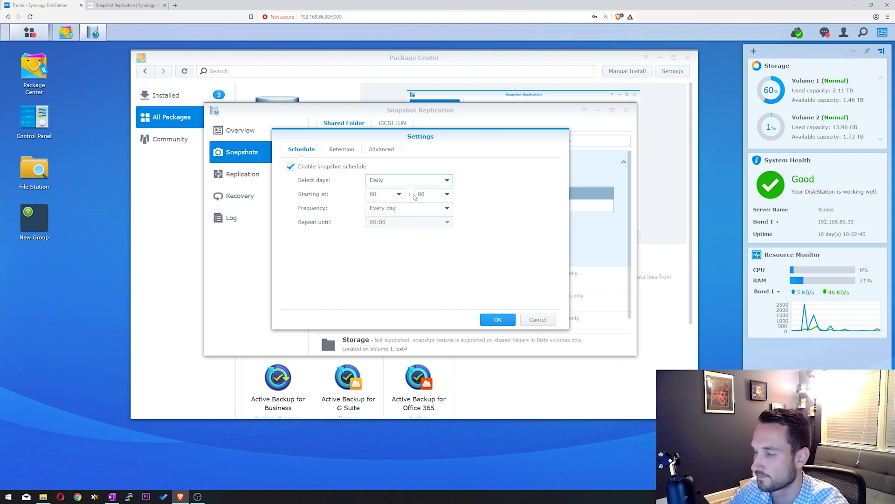
{"action": "left_click", "coordinate": [328, 169]}
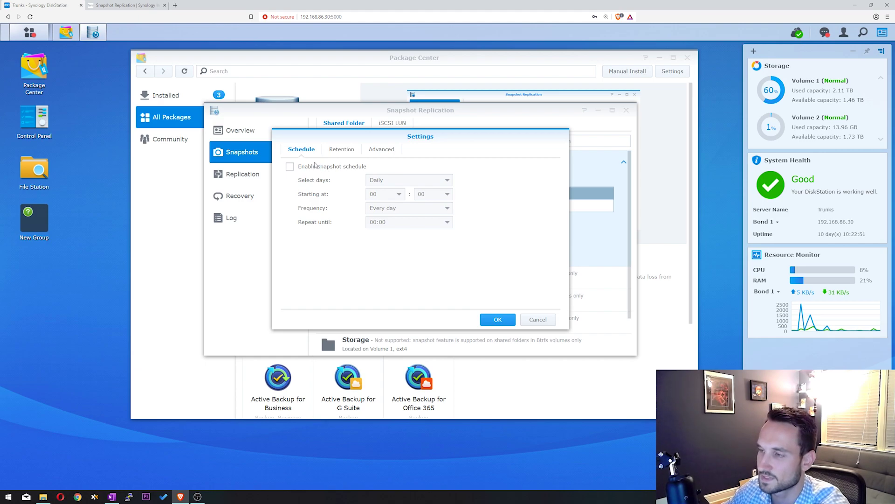
Step: Set retention to keep the latest 1024 snapshots, deleting old ones at 02:00
{"action": "left_click", "coordinate": [349, 152]}
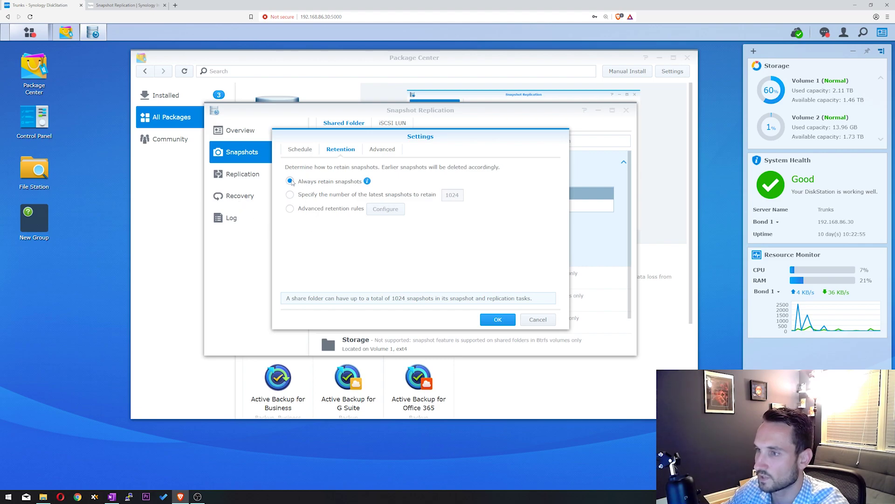
{"action": "mouse_move", "coordinate": [367, 184]}
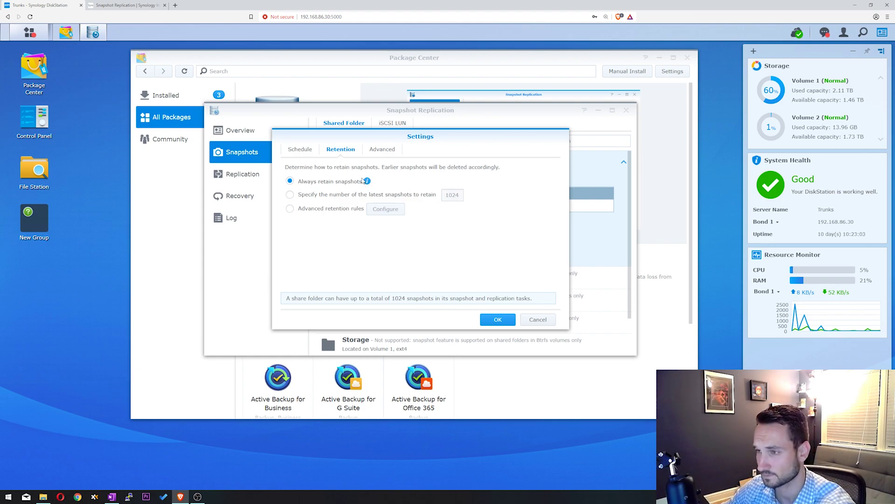
{"action": "left_click", "coordinate": [341, 194]}
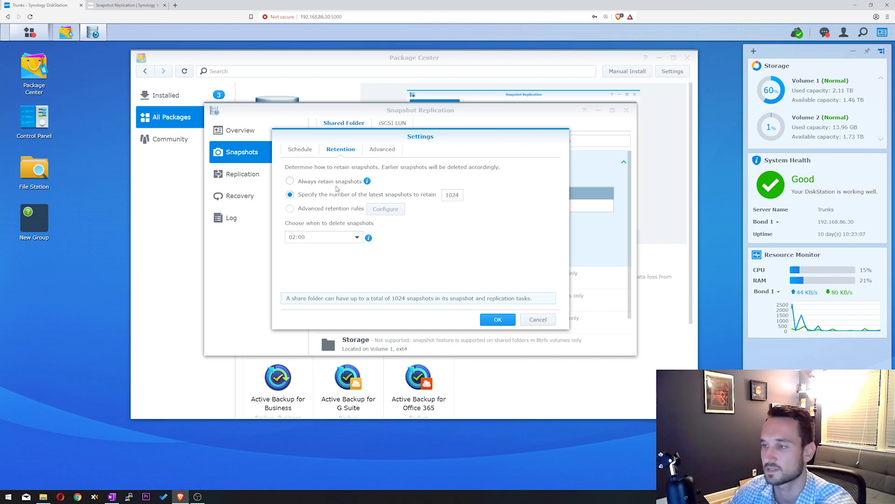
{"action": "left_click", "coordinate": [350, 182]}
{"action": "left_click", "coordinate": [304, 196]}
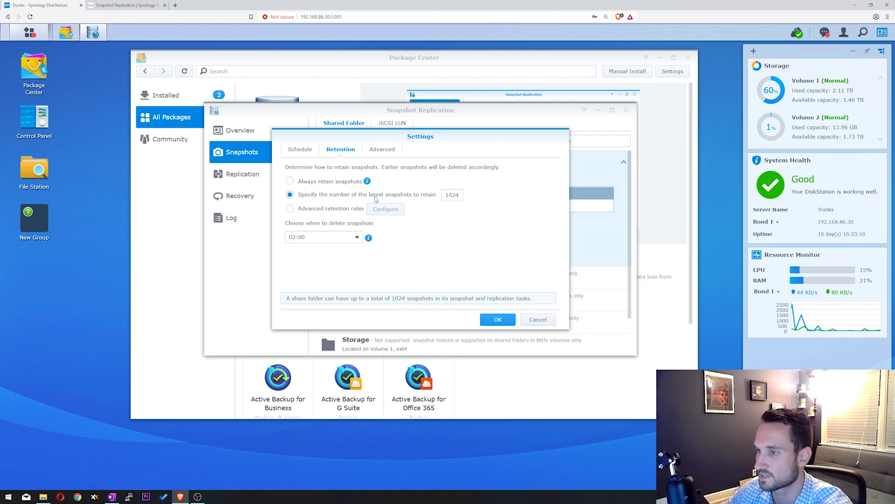
{"action": "left_click_drag", "start_coordinate": [446, 195], "coordinate": [467, 197]}
{"action": "left_click", "coordinate": [460, 242]}
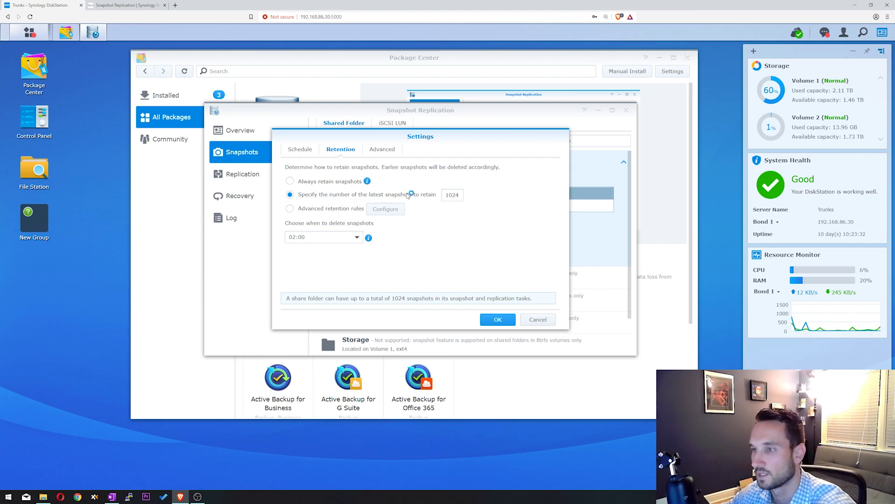
Step: Schedule daily Data snapshots at 01:00, make snapshots visible, and save the settings
{"action": "left_click", "coordinate": [295, 149]}
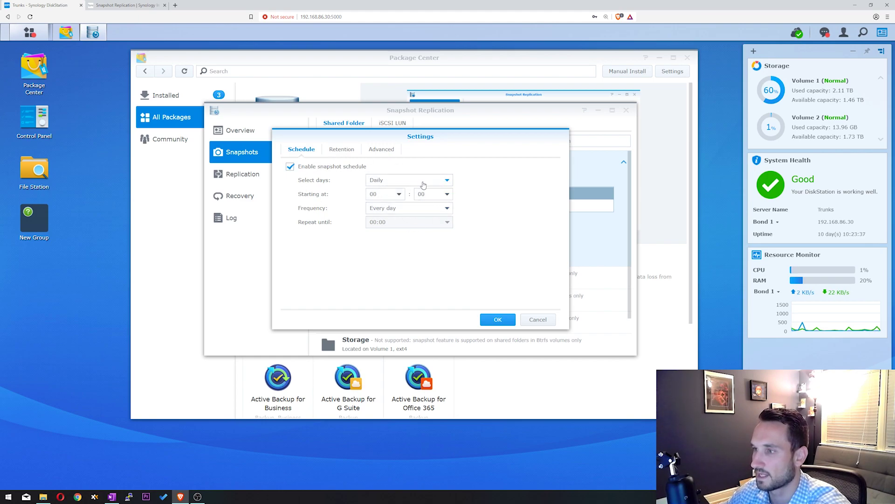
{"action": "left_click", "coordinate": [398, 195]}
{"action": "left_click", "coordinate": [377, 221]}
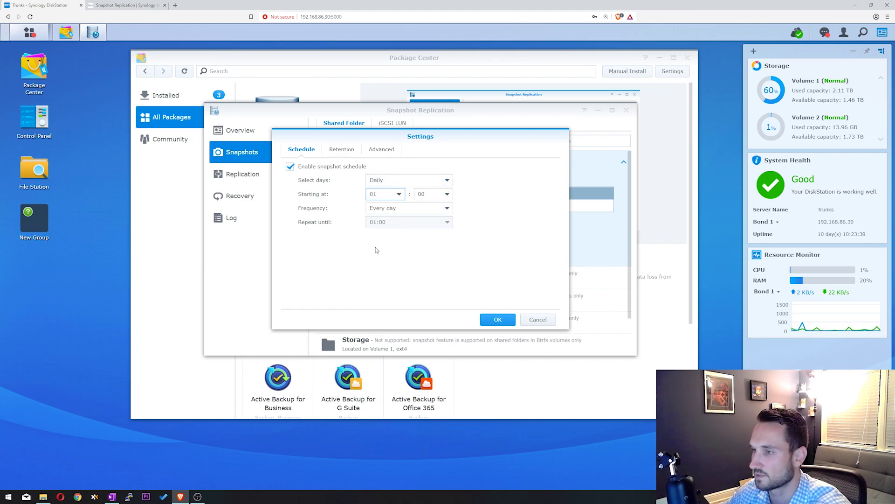
{"action": "left_click", "coordinate": [332, 150]}
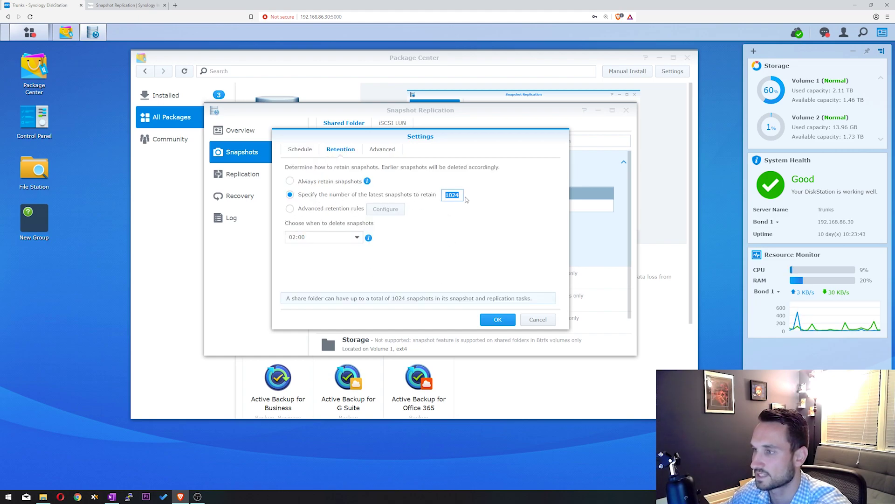
{"action": "left_click", "coordinate": [378, 150]}
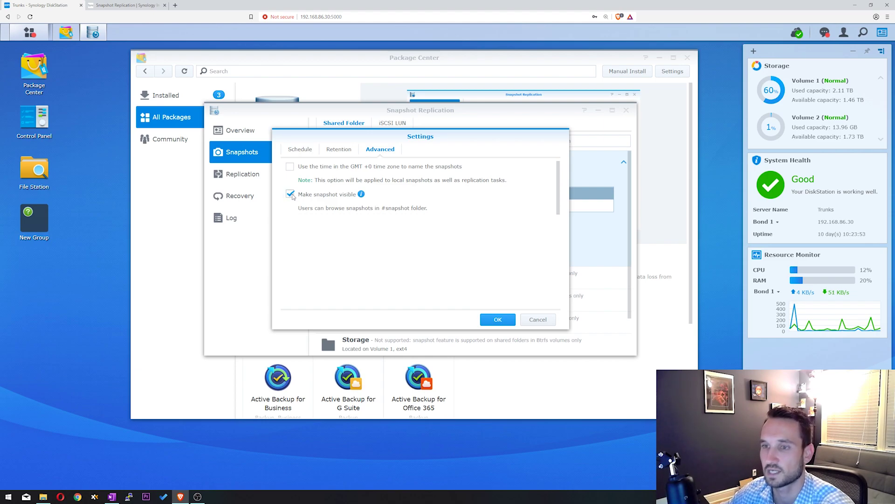
{"action": "left_click", "coordinate": [502, 321]}
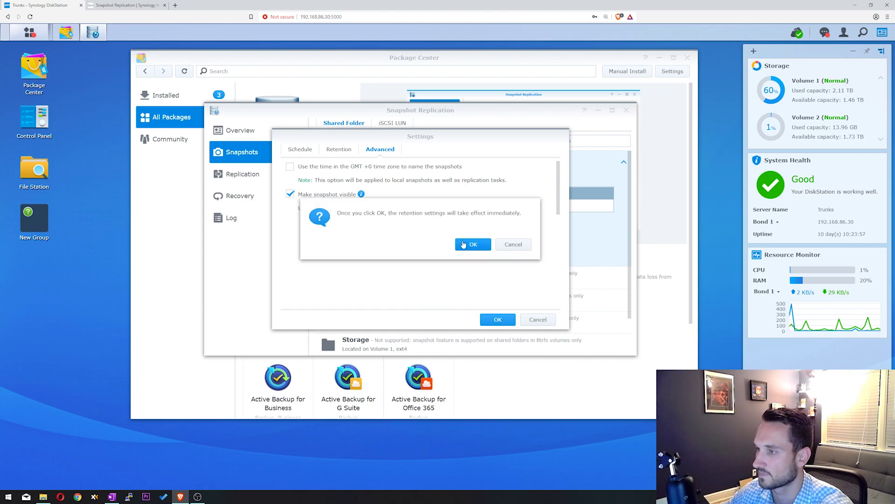
{"action": "left_click", "coordinate": [464, 244]}
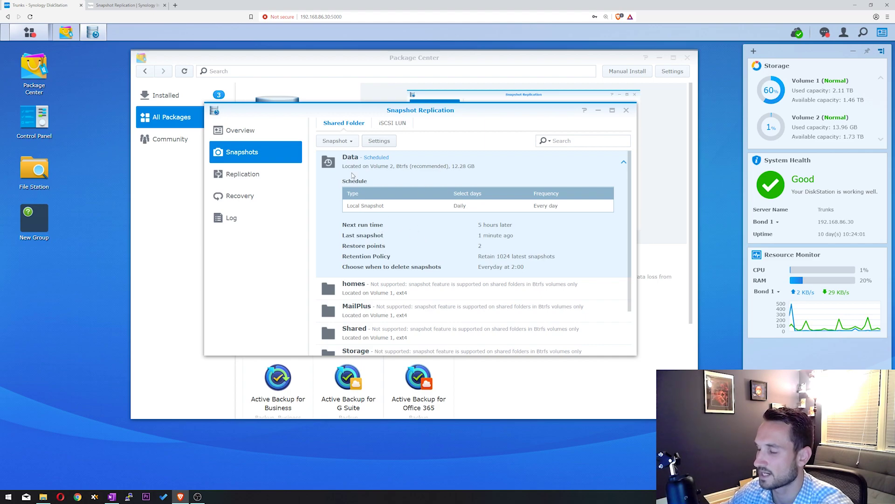
{"action": "left_click", "coordinate": [335, 141]}
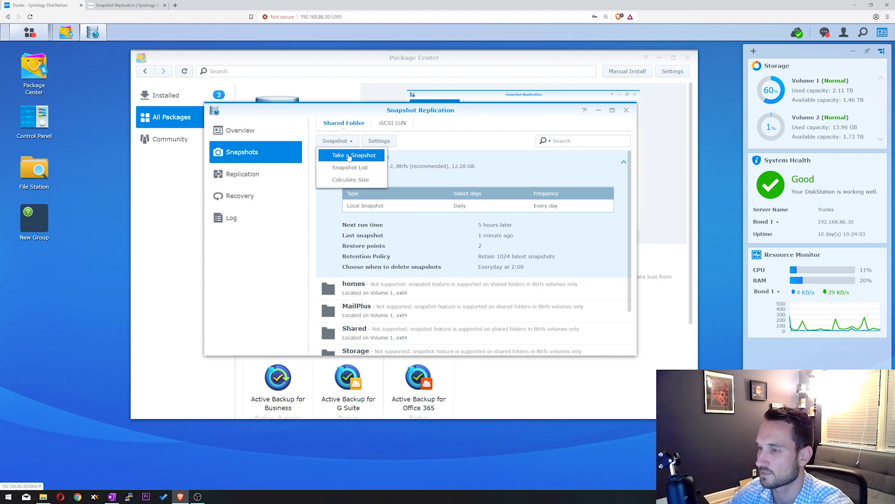
{"action": "left_click", "coordinate": [352, 180]}
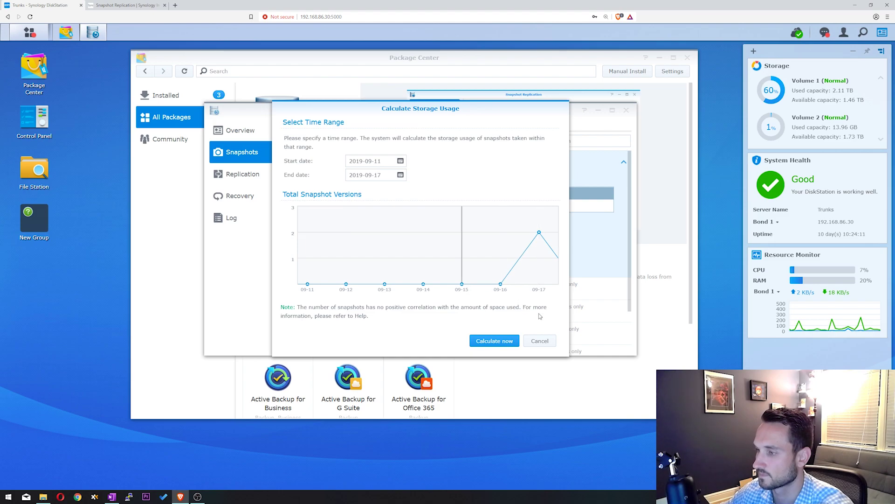
{"action": "left_click", "coordinate": [545, 342]}
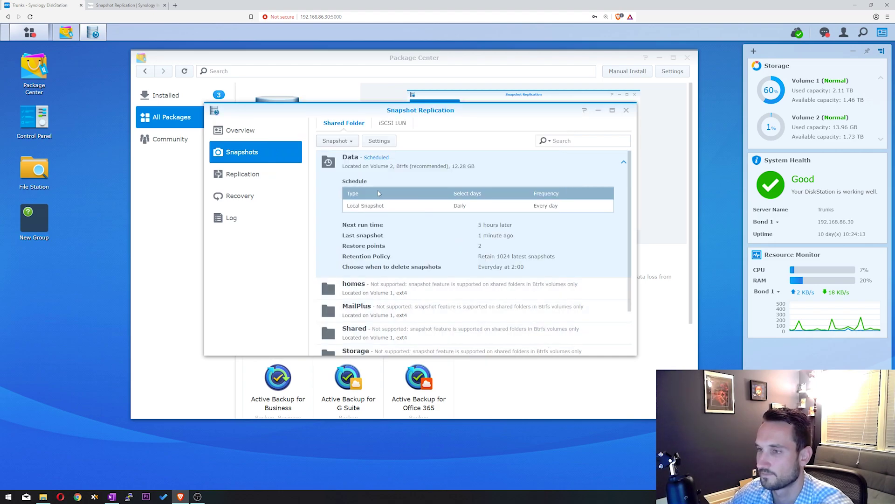
Step: Start a new replication task with a local destination on Volume 2
{"action": "left_click", "coordinate": [264, 179]}
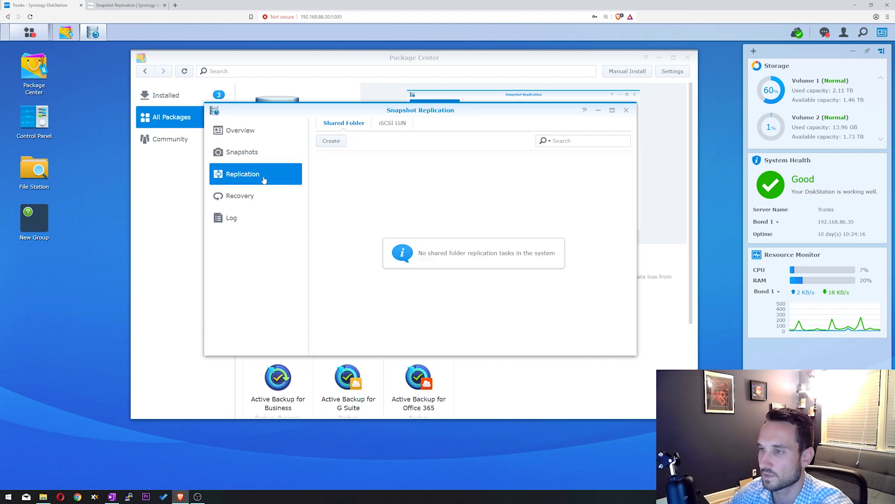
{"action": "left_click", "coordinate": [331, 142]}
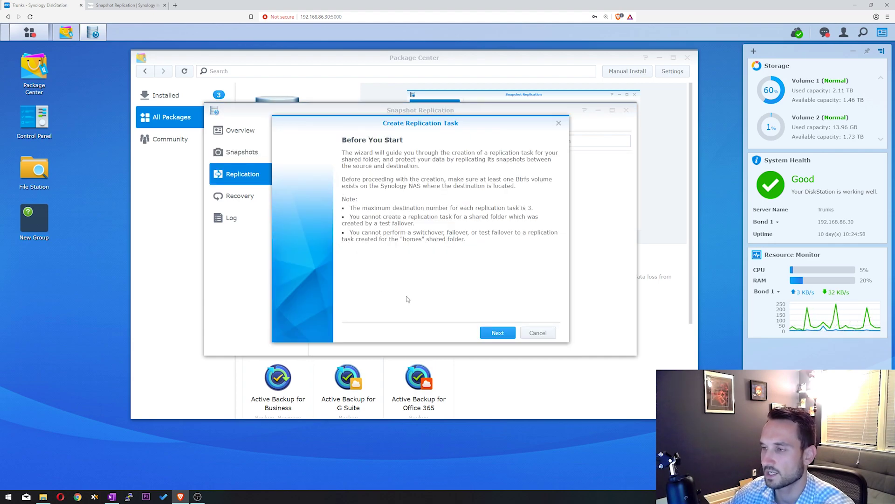
{"action": "left_click", "coordinate": [498, 333]}
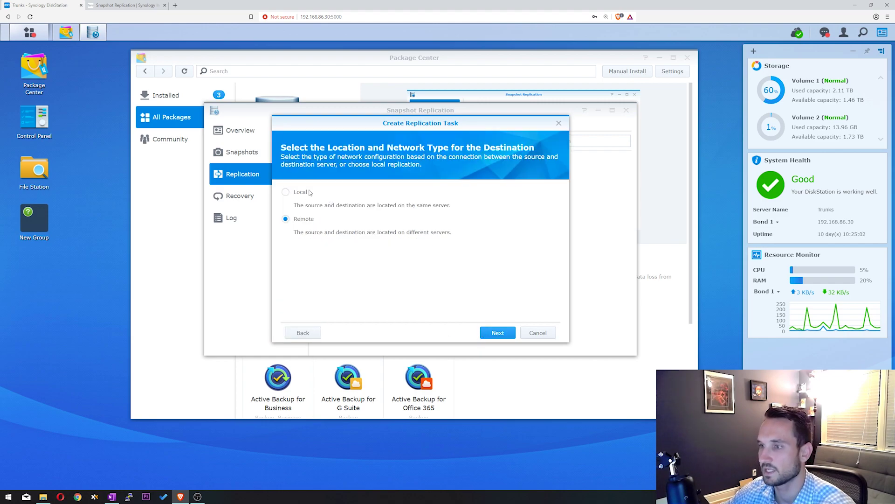
{"action": "left_click", "coordinate": [496, 333]}
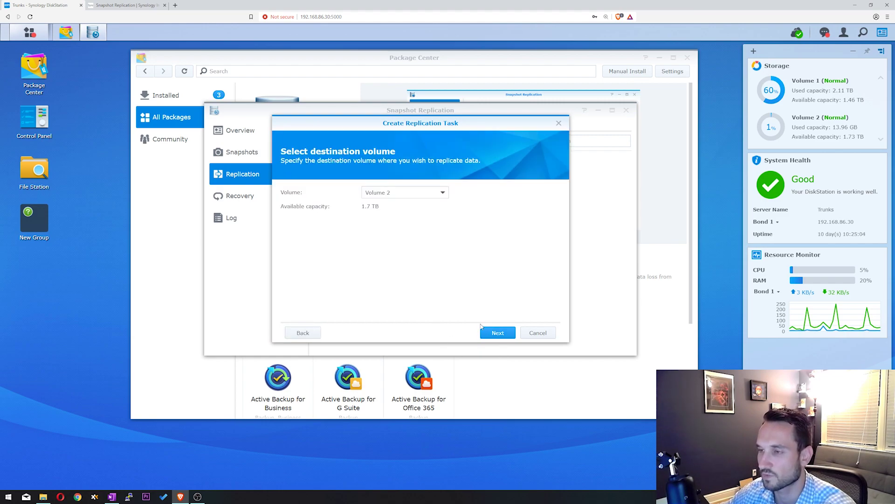
{"action": "left_click", "coordinate": [391, 193]}
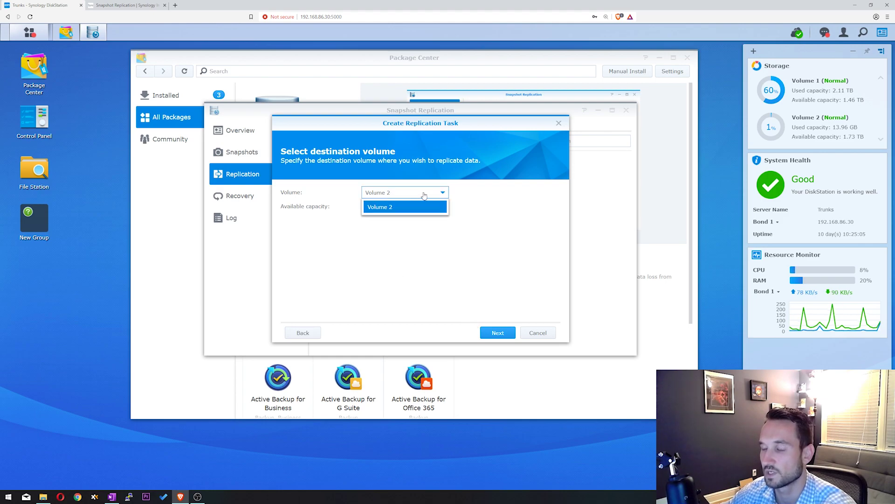
{"action": "left_click", "coordinate": [413, 229]}
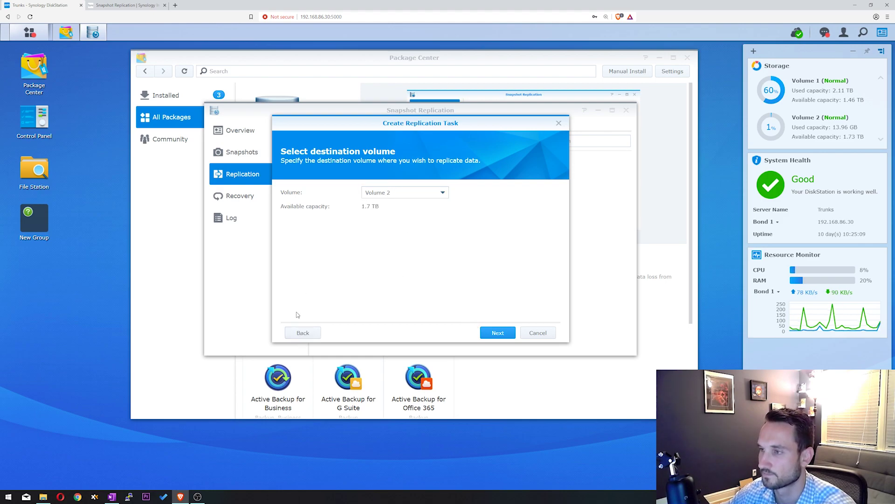
{"action": "left_click", "coordinate": [497, 333]}
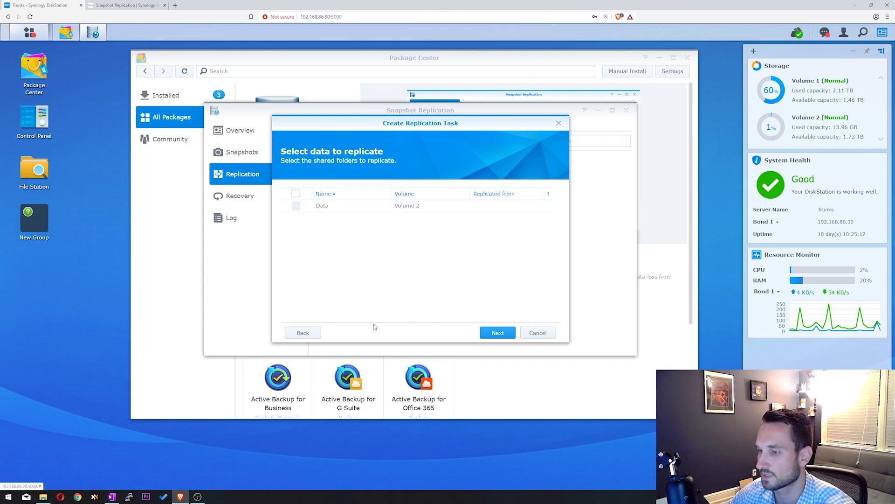
Step: Switch the replication destination to a remote server and list the available servers
{"action": "left_click", "coordinate": [310, 334]}
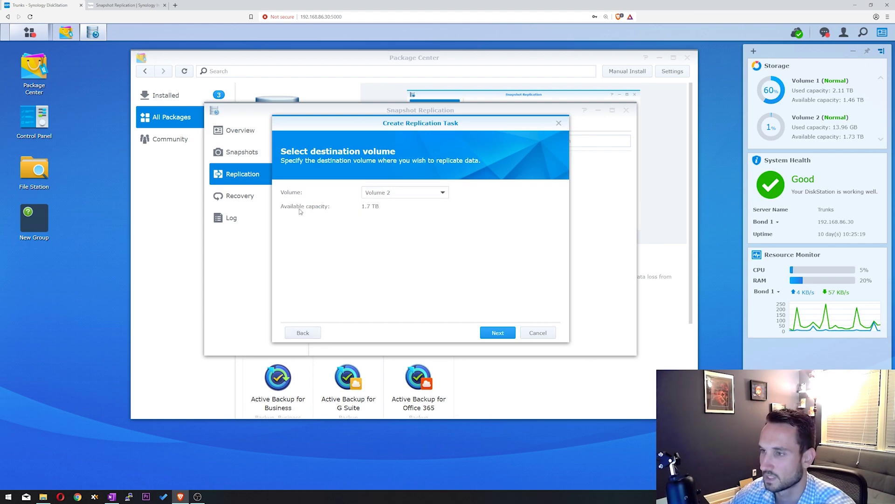
{"action": "left_click", "coordinate": [311, 334]}
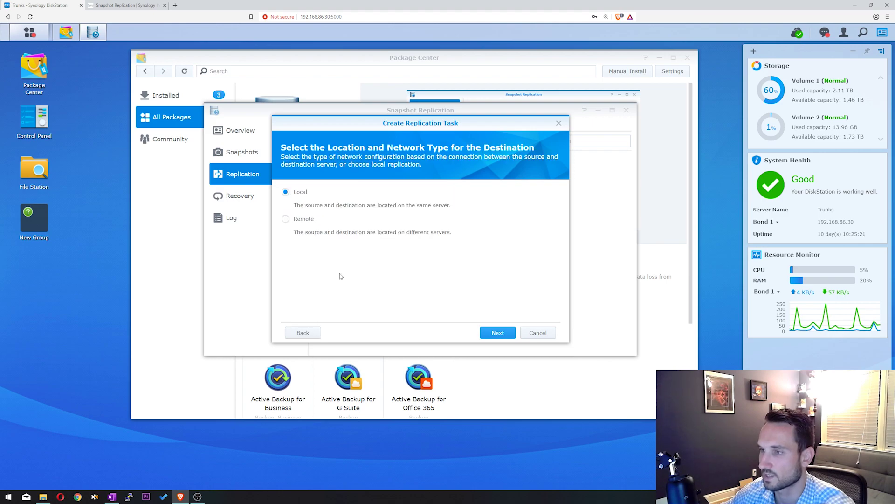
{"action": "left_click", "coordinate": [497, 332]}
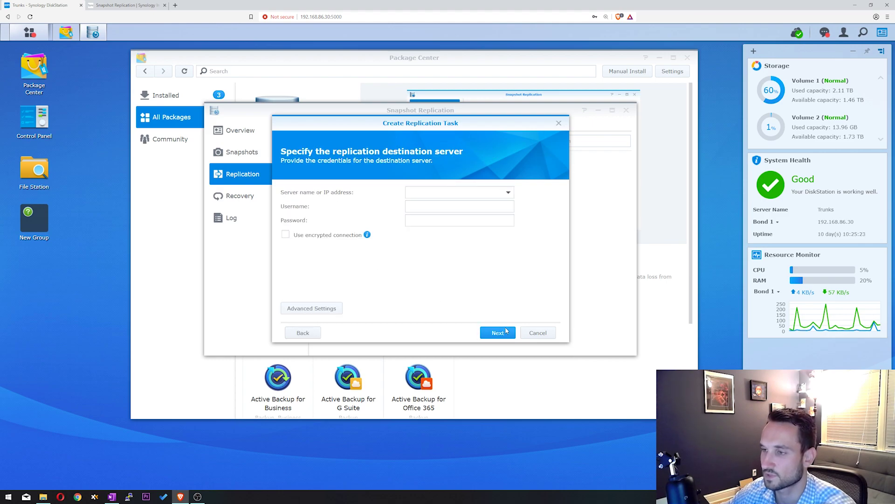
{"action": "left_click", "coordinate": [508, 192]}
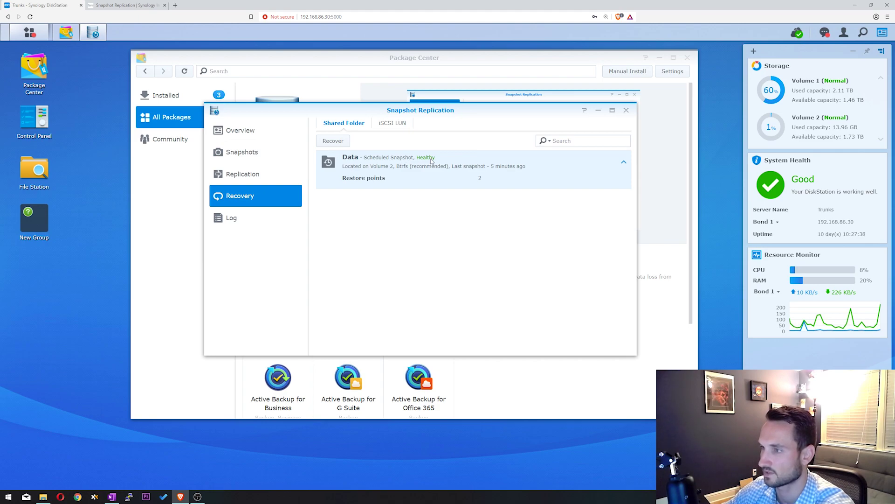
Step: Browse Data's GMT-05-2019.09.17-19.15.54 restore point in File Station
{"action": "left_click", "coordinate": [332, 140]}
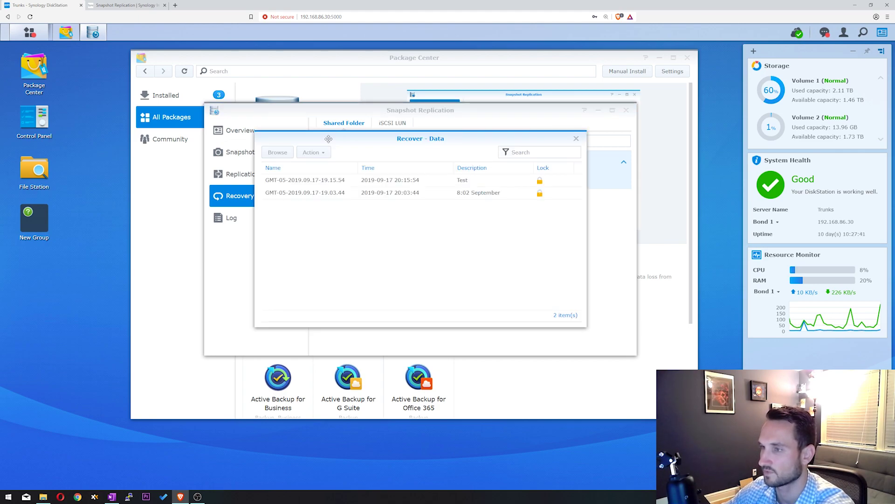
{"action": "left_click", "coordinate": [363, 193]}
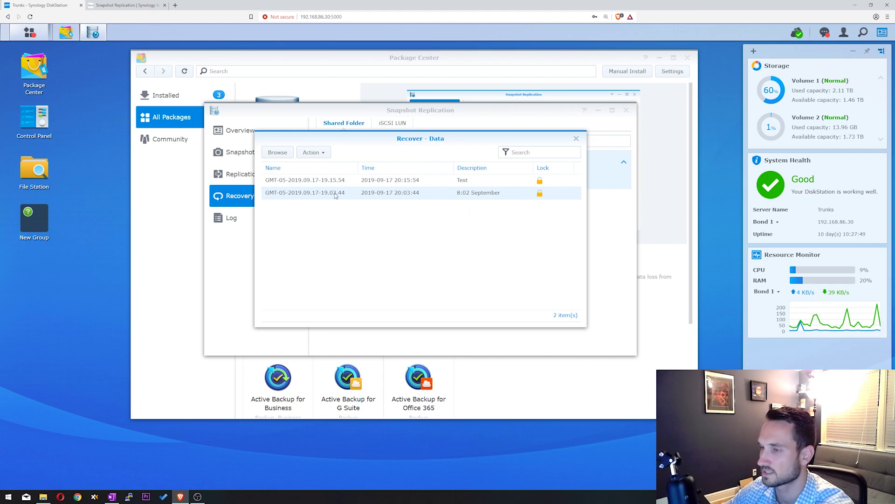
{"action": "left_click", "coordinate": [357, 184]}
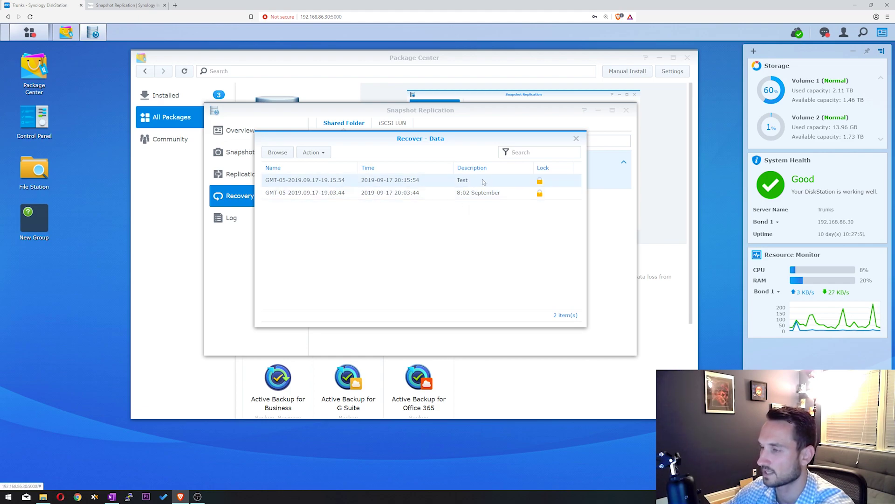
{"action": "left_click", "coordinate": [317, 154]}
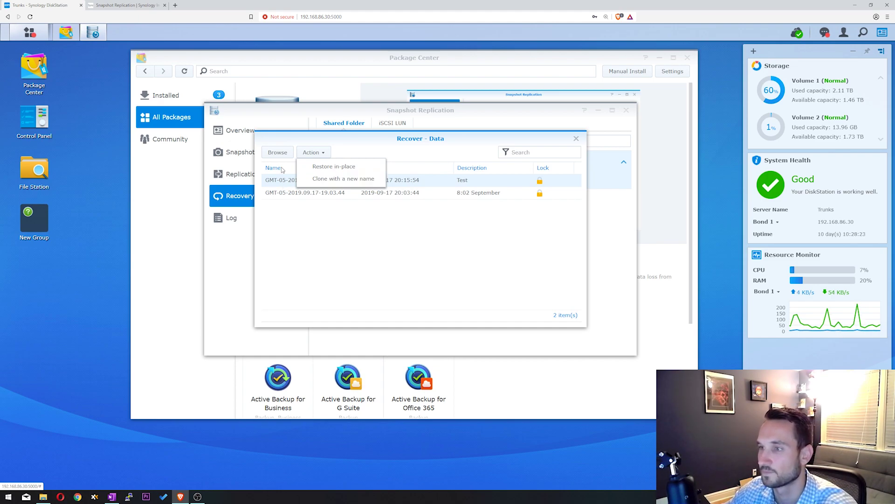
{"action": "left_click", "coordinate": [283, 182]}
{"action": "left_click", "coordinate": [279, 153]}
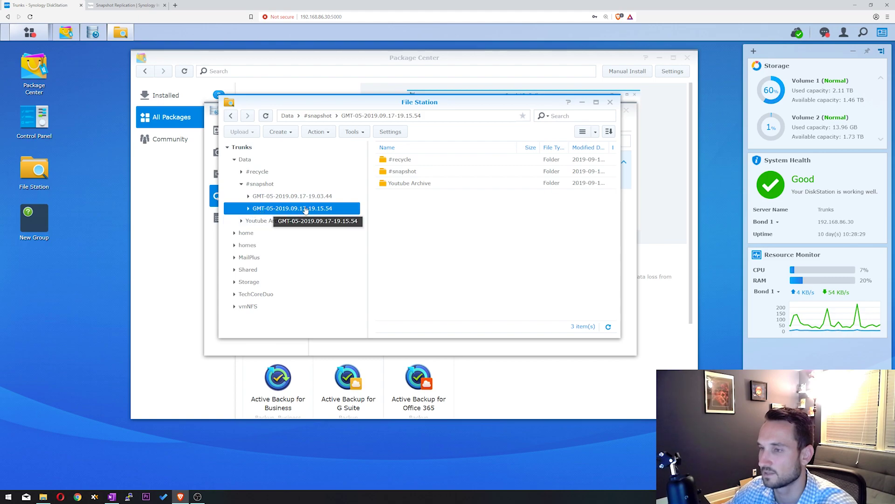
Step: Open Youtube Archive inside the #snapshot GMT-05-2019.09.17-19.03.44 folder and review its 155 items
{"action": "double_click", "coordinate": [409, 172]}
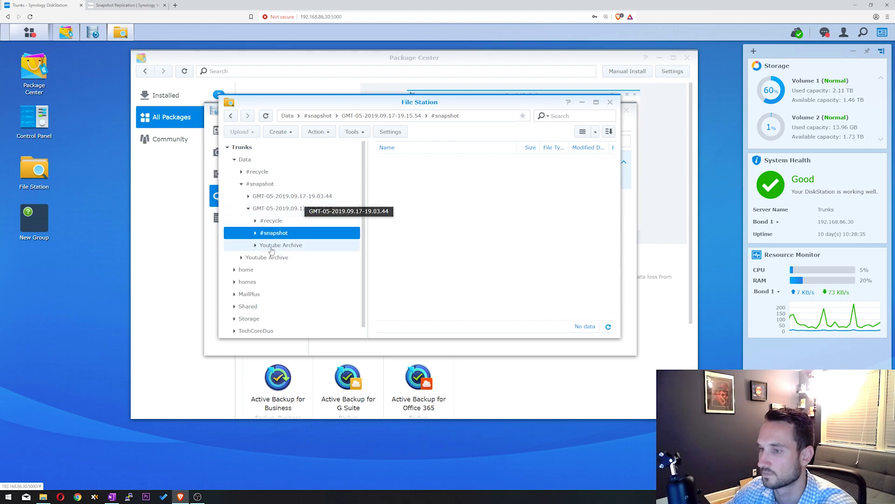
{"action": "left_click", "coordinate": [271, 209]}
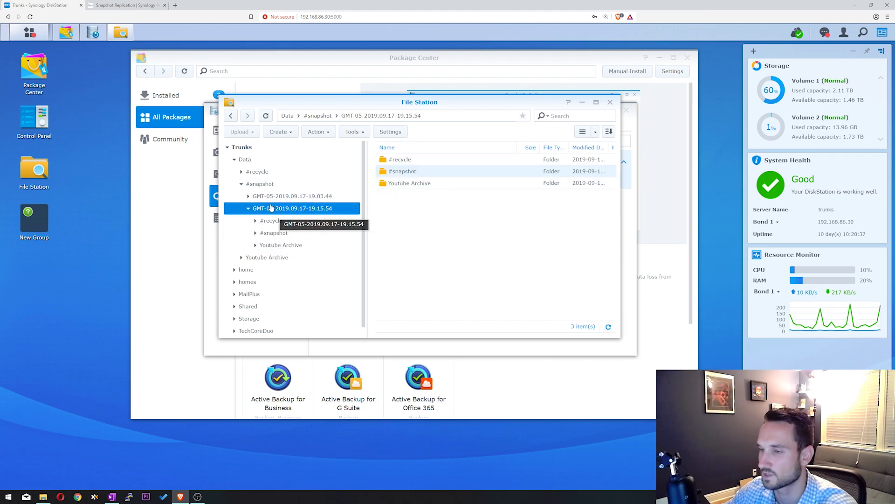
{"action": "left_click", "coordinate": [254, 159]}
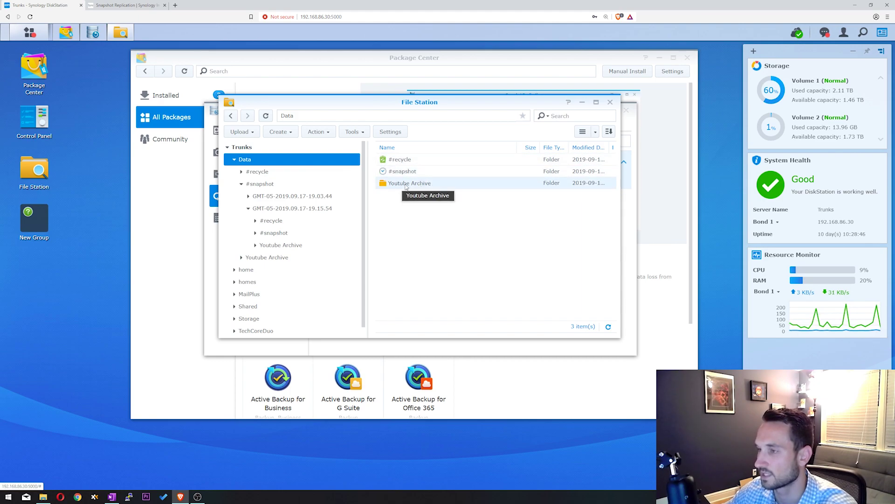
{"action": "double_click", "coordinate": [402, 172]}
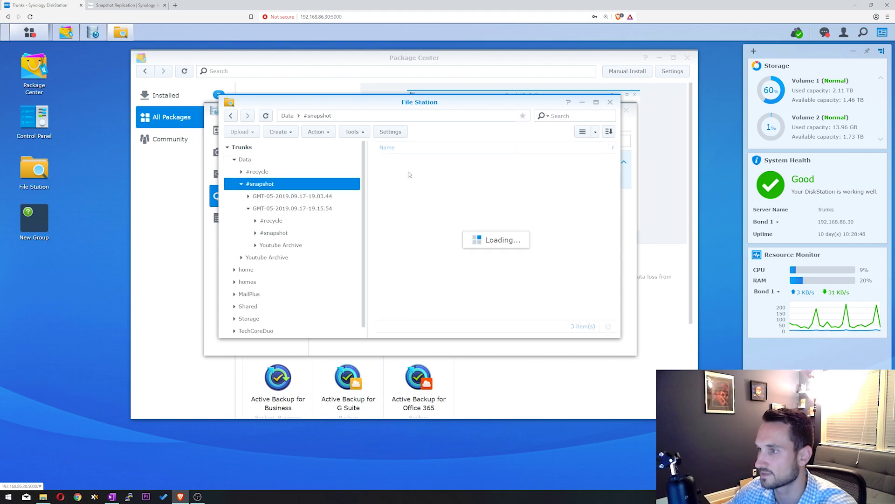
{"action": "left_click", "coordinate": [412, 172]}
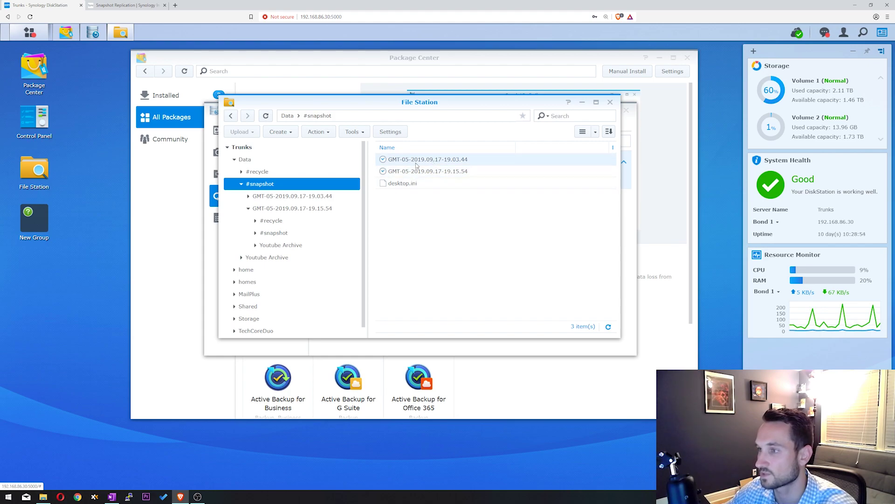
{"action": "left_click", "coordinate": [432, 161]}
{"action": "double_click", "coordinate": [433, 159]}
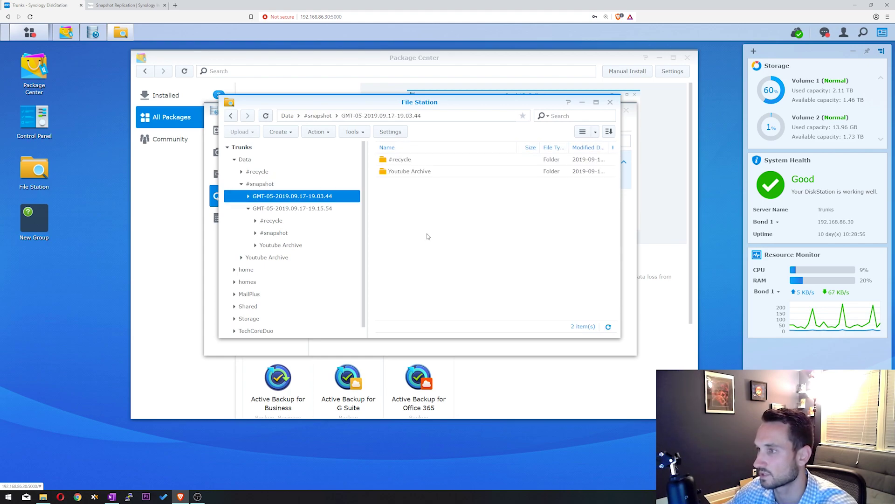
{"action": "double_click", "coordinate": [411, 172]}
{"action": "scroll", "coordinate": [412, 229], "scroll_direction": "down", "scroll_amount": 5}
{"action": "scroll", "coordinate": [412, 228], "scroll_direction": "up", "scroll_amount": 5}
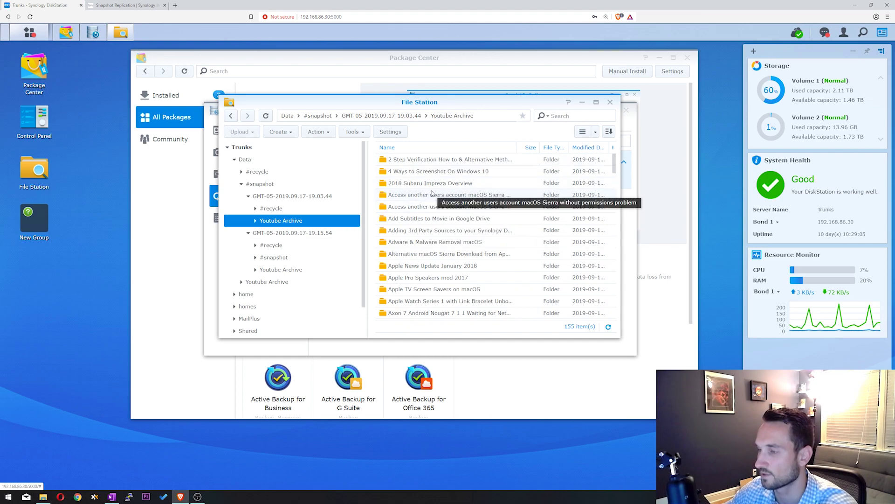
Step: Delete the 2018 Subaru Impreza Overview folder from the live Youtube Archive
{"action": "left_click", "coordinate": [254, 160]}
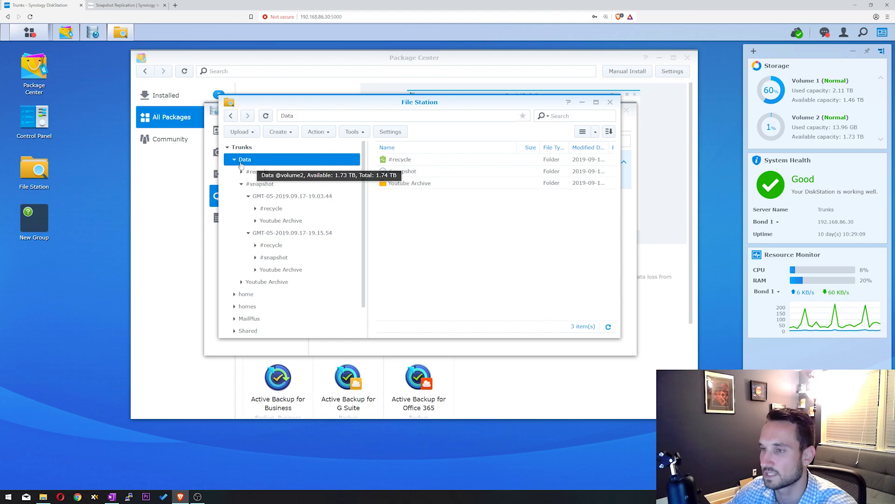
{"action": "double_click", "coordinate": [401, 183]}
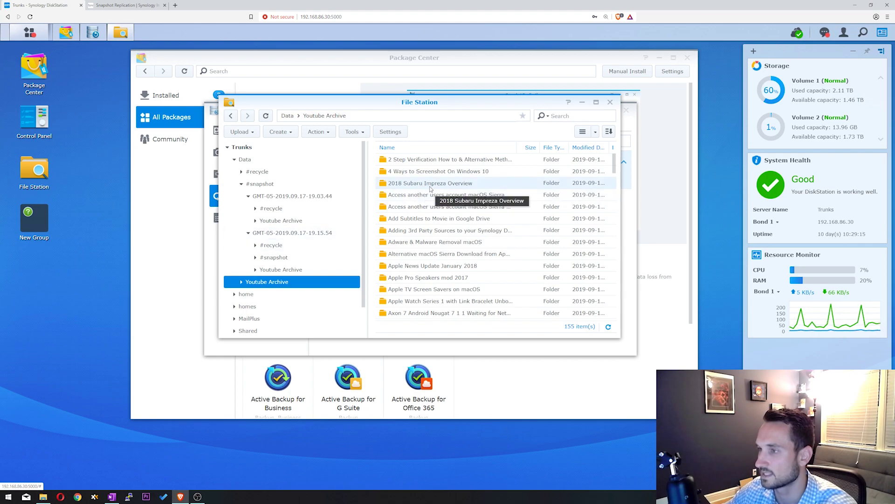
{"action": "left_click", "coordinate": [455, 183]}
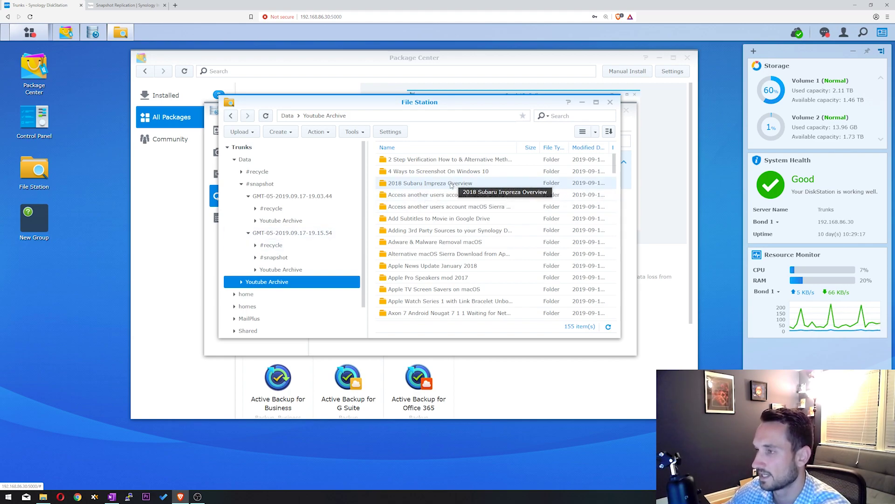
{"action": "key", "text": "Delete"}
{"action": "left_click", "coordinate": [451, 232]}
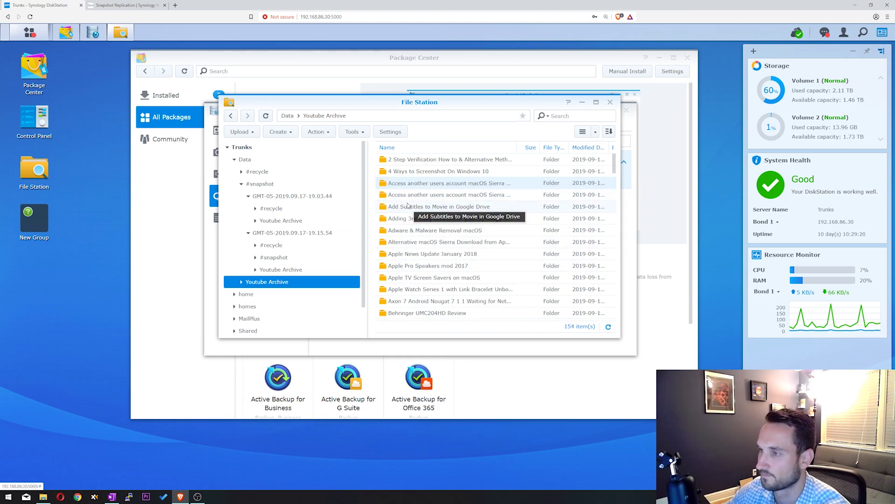
Step: Verify the deletion in Youtube Archive, then return to the Data folder's contents
{"action": "left_click", "coordinate": [243, 160]}
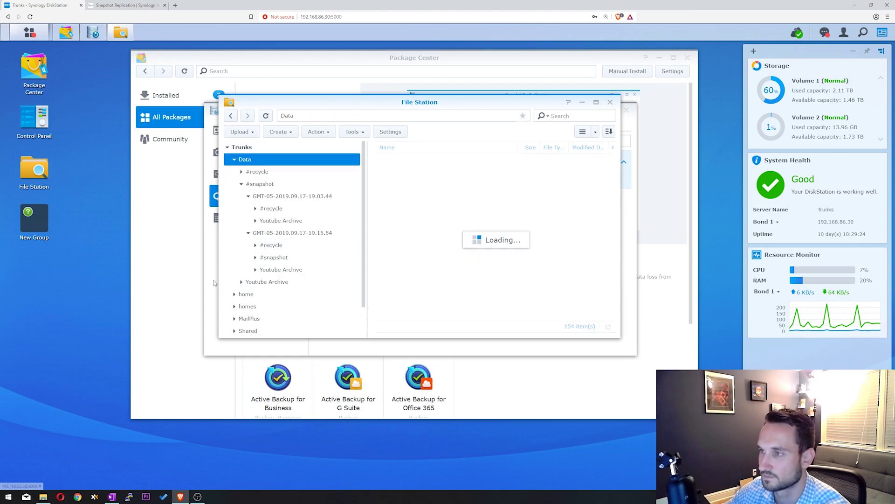
{"action": "double_click", "coordinate": [411, 186]}
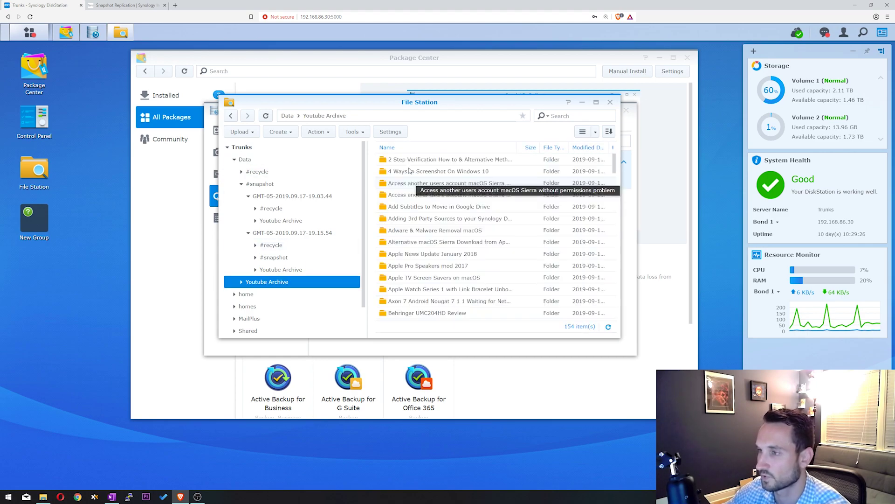
{"action": "left_click", "coordinate": [241, 184]}
{"action": "left_click", "coordinate": [235, 160]}
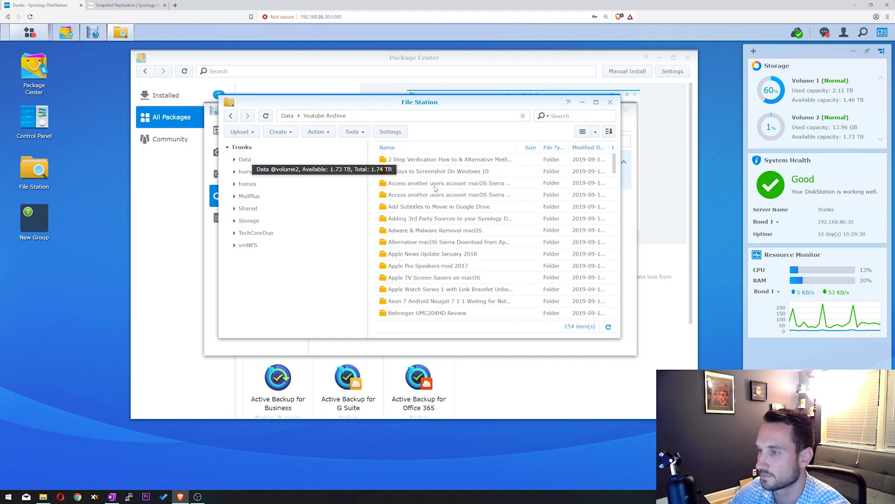
{"action": "left_click", "coordinate": [280, 160]}
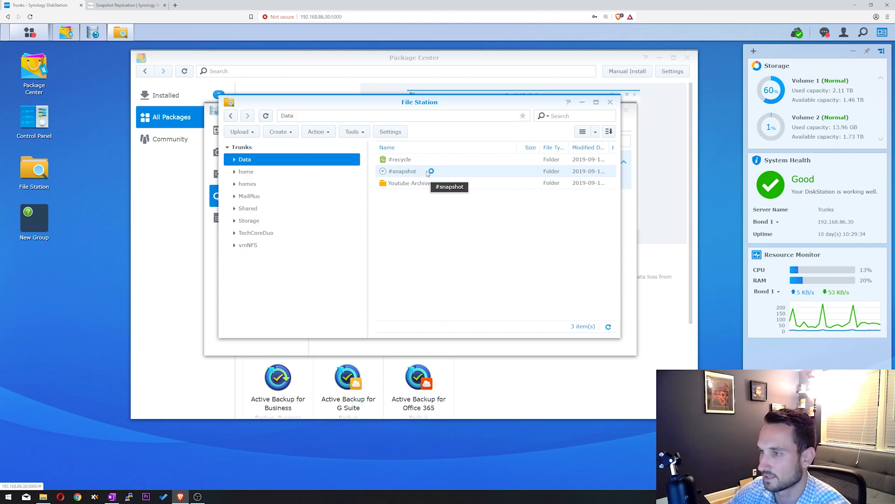
Step: Copy 2018 Subaru Impreza Overview from the 19.03.44 snapshot's Youtube Archive into the live Youtube Archive
{"action": "double_click", "coordinate": [427, 172]}
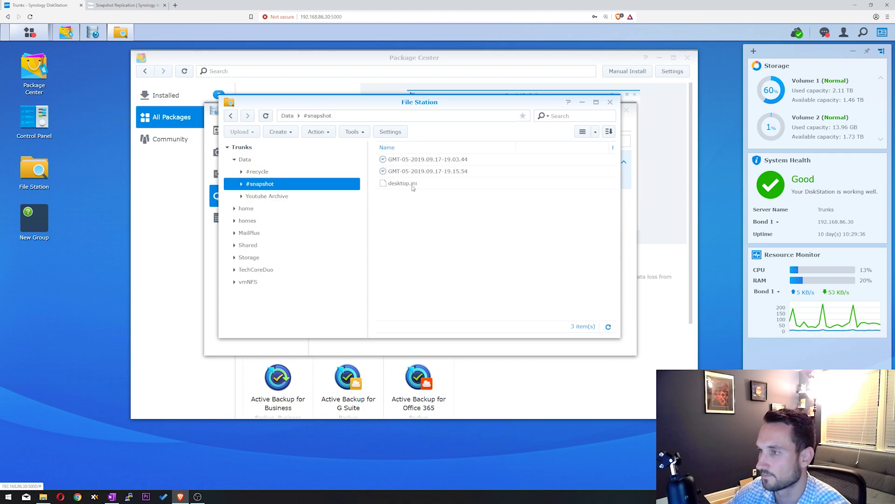
{"action": "left_click", "coordinate": [433, 161]}
{"action": "double_click", "coordinate": [445, 160]}
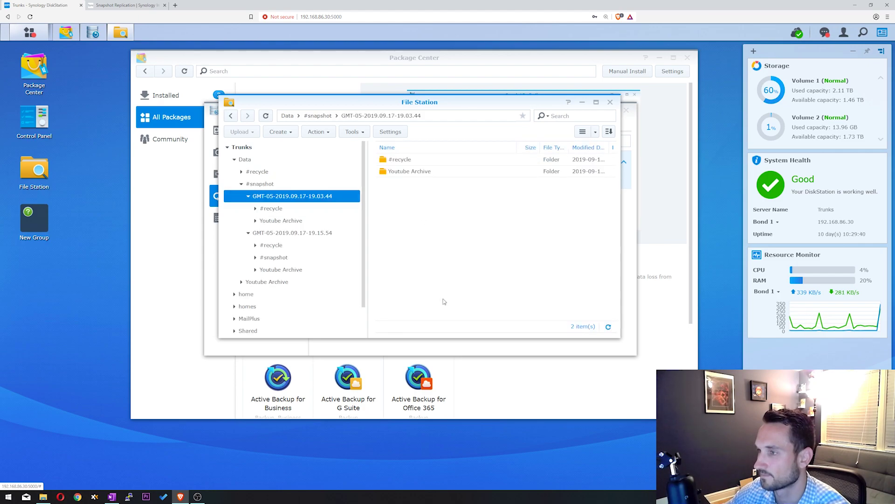
{"action": "double_click", "coordinate": [419, 172]}
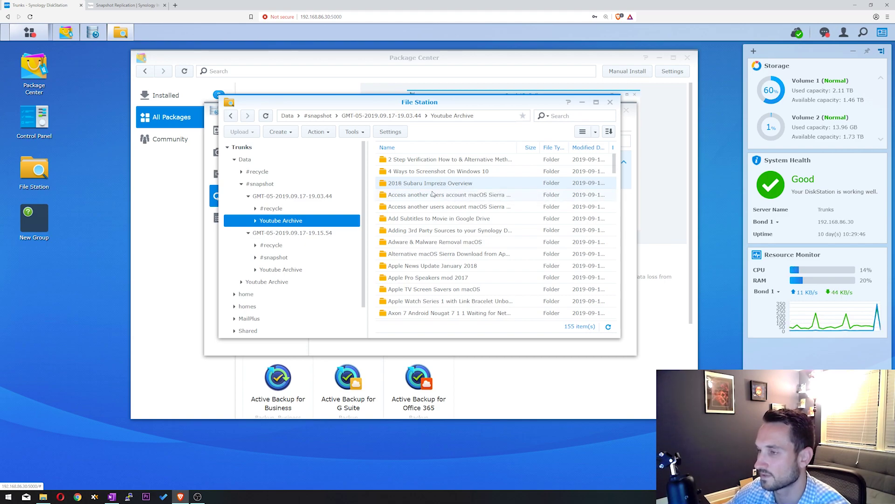
{"action": "right_click", "coordinate": [437, 188]}
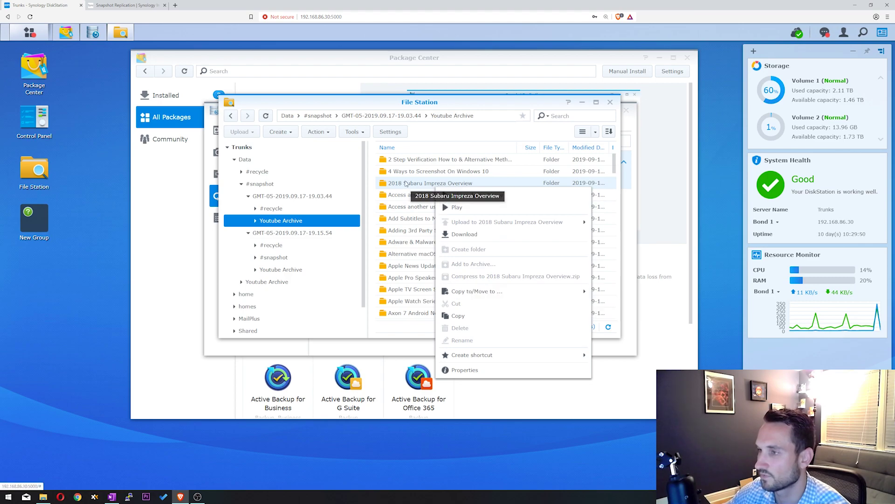
{"action": "left_click", "coordinate": [364, 185]}
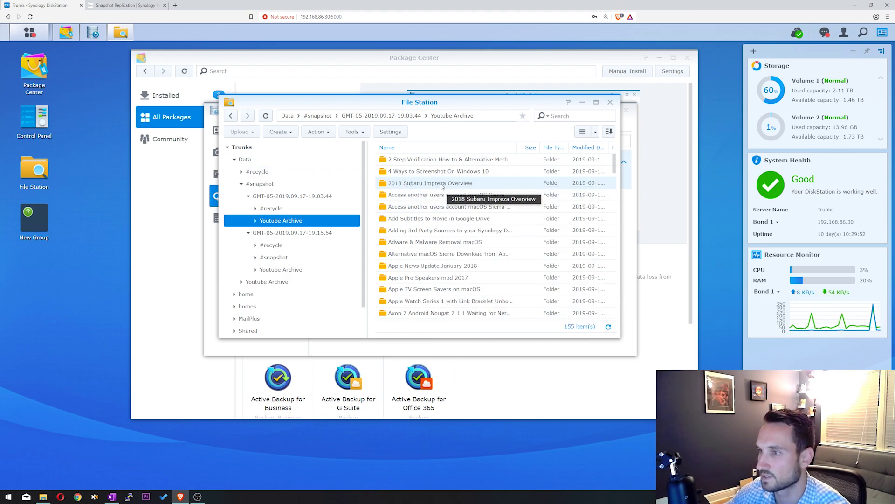
{"action": "left_click_drag", "start_coordinate": [460, 184], "coordinate": [276, 283]}
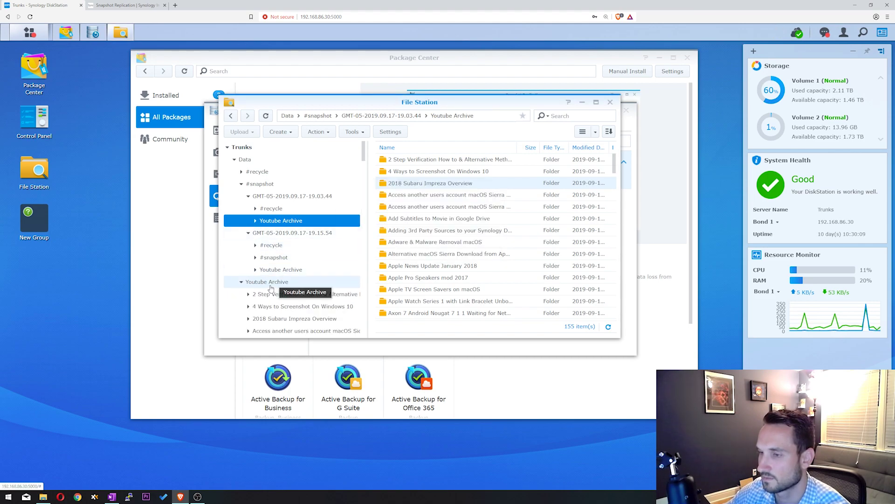
Step: Verify the restored 2018 Subaru Impreza Overview folder in Data > Youtube Archive, then return to Data
{"action": "left_click", "coordinate": [244, 160]}
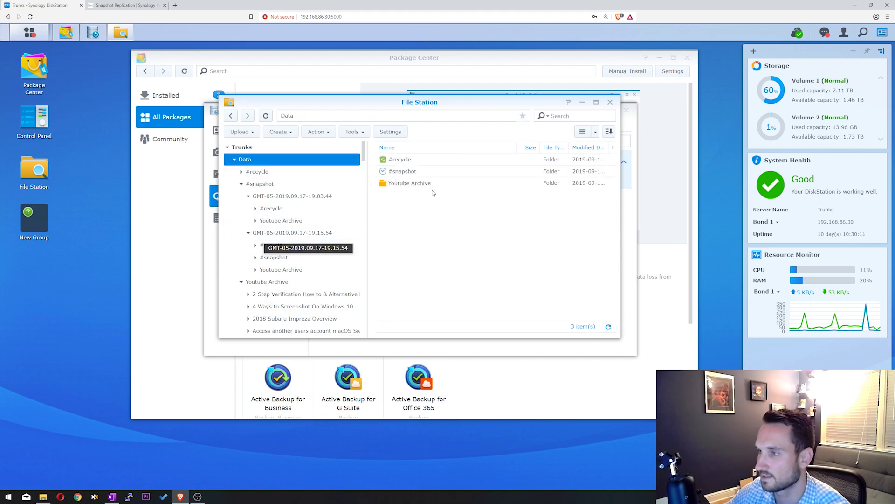
{"action": "double_click", "coordinate": [434, 186]}
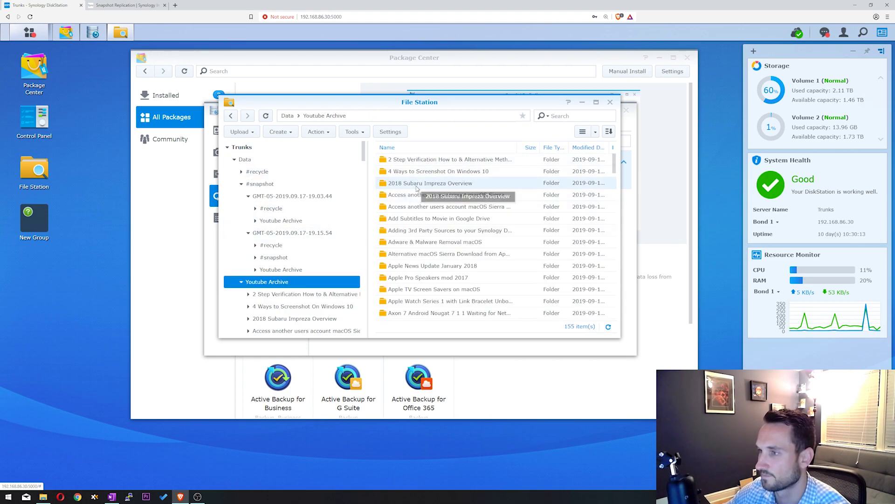
{"action": "left_click_drag", "start_coordinate": [385, 293], "coordinate": [416, 184]}
{"action": "left_click", "coordinate": [418, 226]}
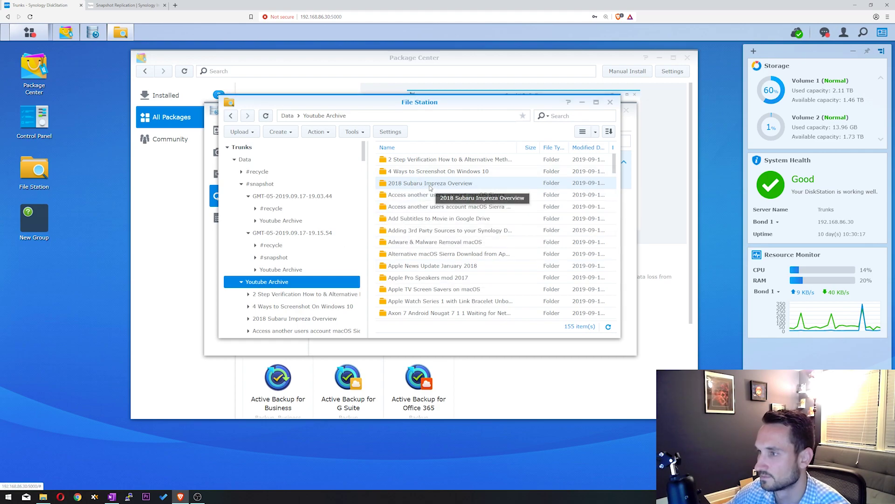
{"action": "double_click", "coordinate": [422, 184]}
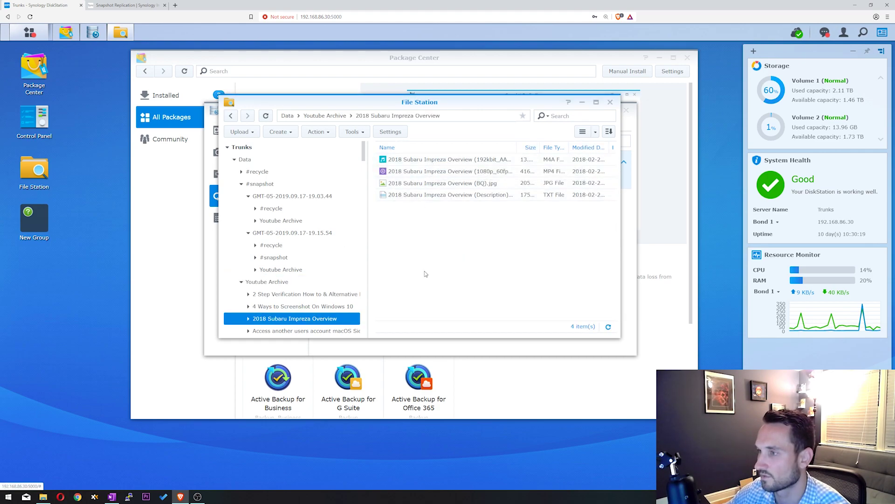
{"action": "left_click", "coordinate": [231, 116]}
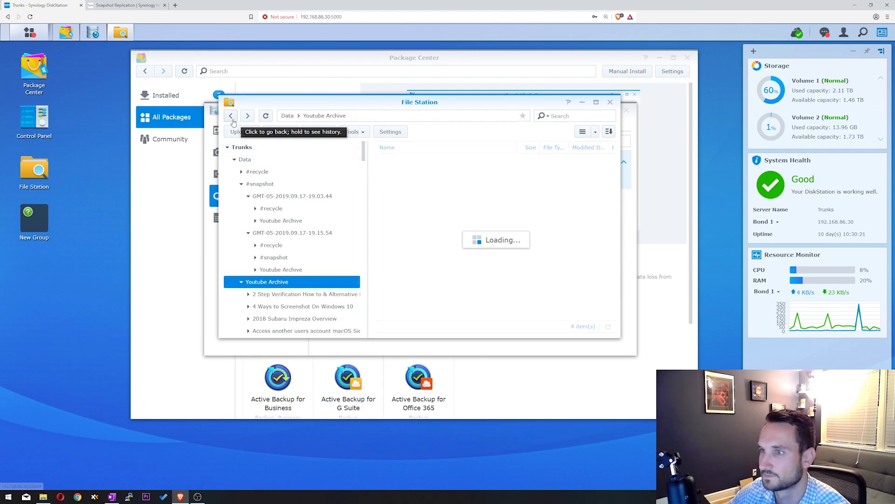
{"action": "left_click", "coordinate": [230, 115]}
{"action": "left_click_drag", "start_coordinate": [615, 104], "coordinate": [598, 119]}
Step: Close File Station and the Recover - Data dialog, then view the Snapshot Replication log
{"action": "key", "text": "Escape"}
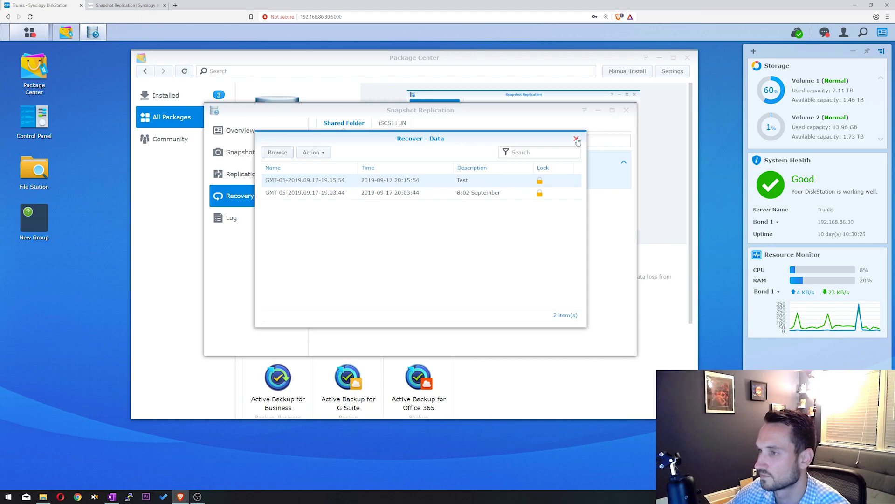
{"action": "left_click", "coordinate": [576, 140]}
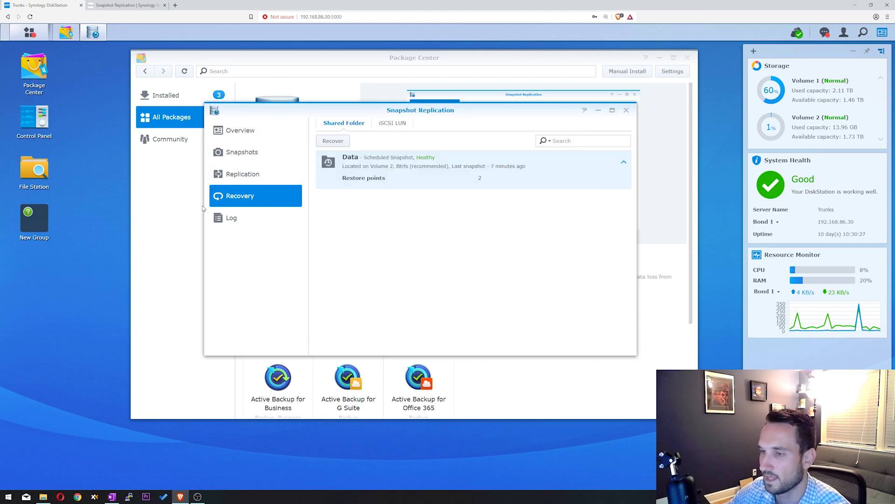
{"action": "left_click", "coordinate": [233, 218]}
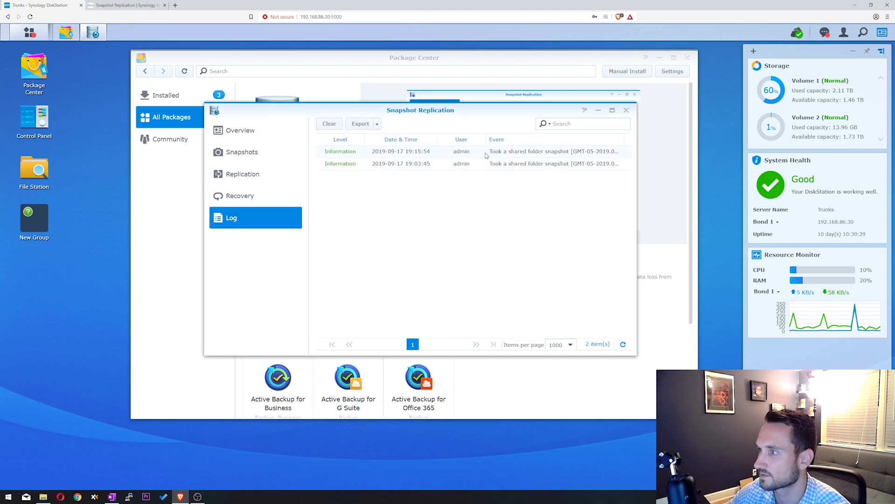